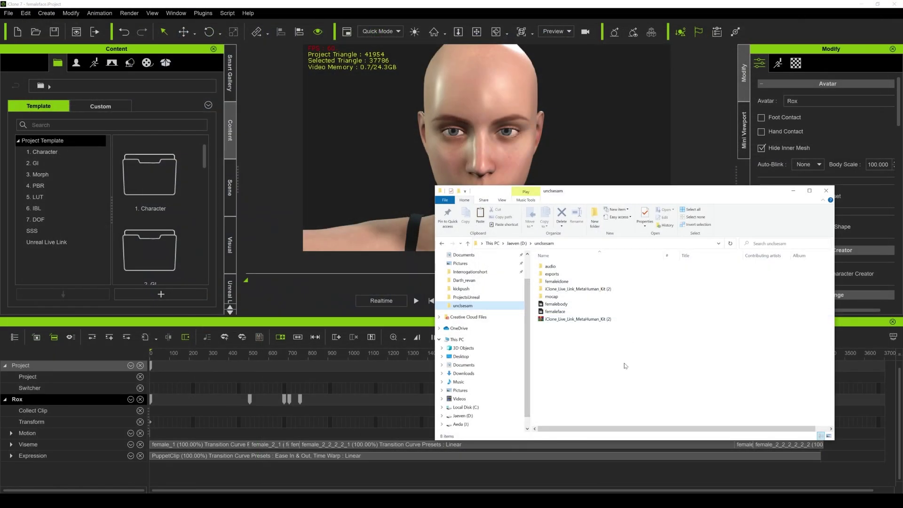
Copy all three items from the iClone MetaHuman Live Link Kit_UE4.26 folder inside iClone_Live_Link_MetaHuman_Kit (2).
double_click(578, 289)
double_click(576, 267)
drag(561, 281, 543, 263)
right_click(552, 266)
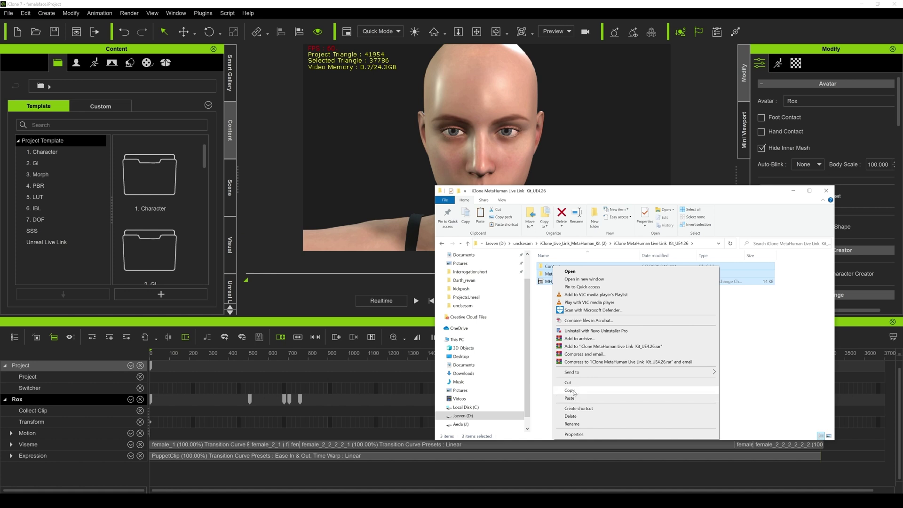
click(570, 391)
Paste the copied kit items into Reallusion Series > Alley on the Aeda drive, replacing the files with the same names.
scroll(471, 319, up, 1)
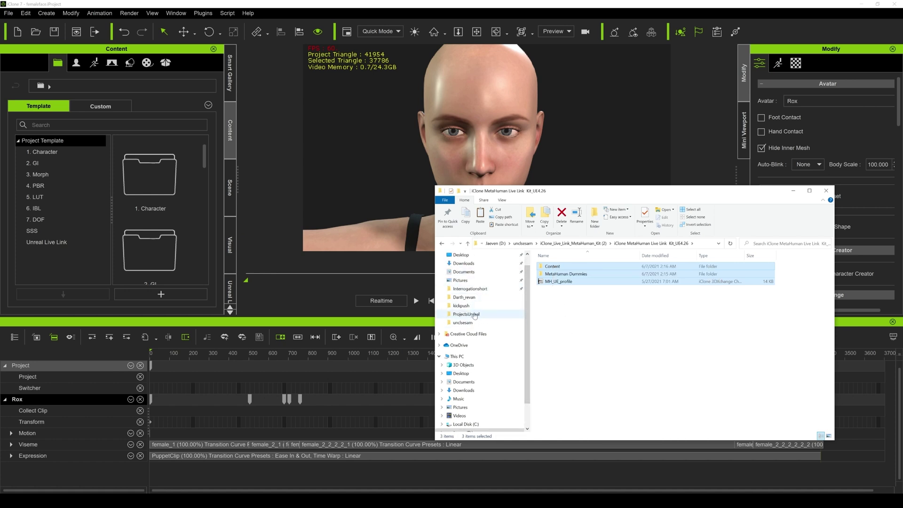
scroll(471, 383, down, 1)
click(459, 423)
double_click(560, 274)
double_click(562, 266)
right_click(566, 356)
click(581, 409)
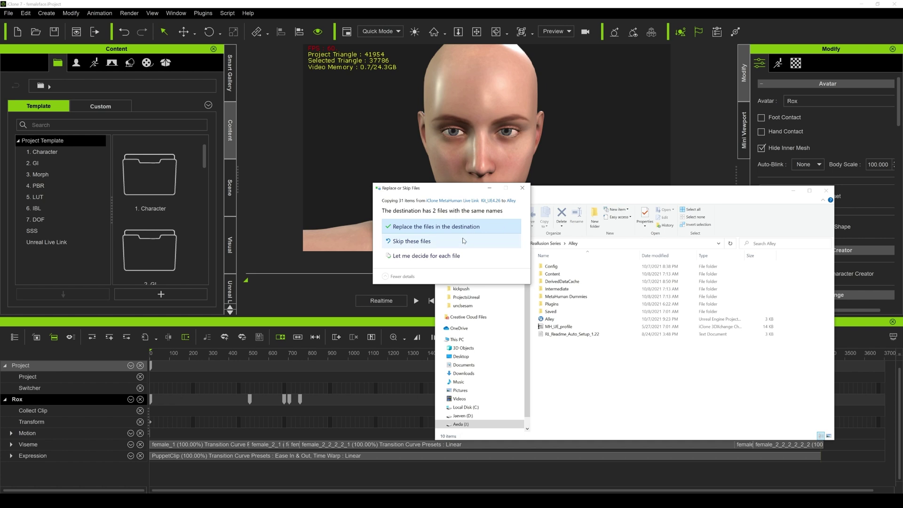
click(455, 227)
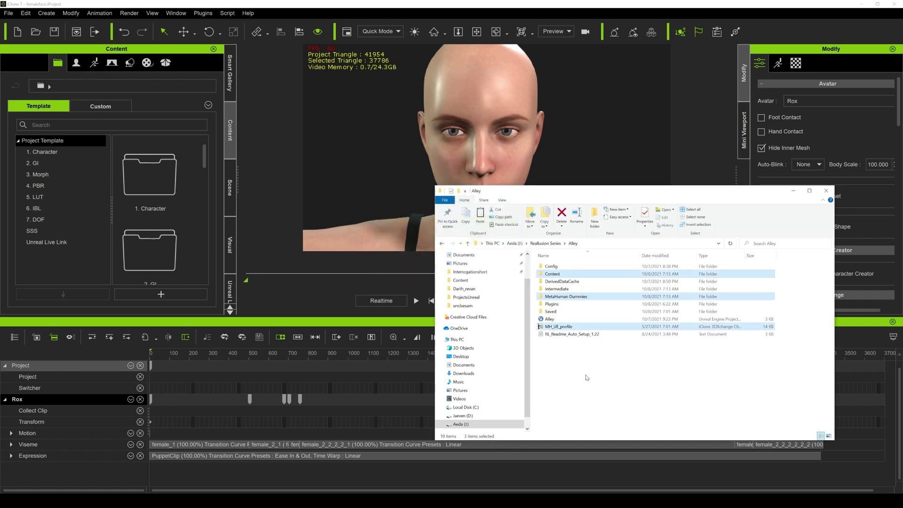
Check the iClone folder inside Alley's Content and the MetaHuman Dummies folder for the pasted kit files.
double_click(553, 274)
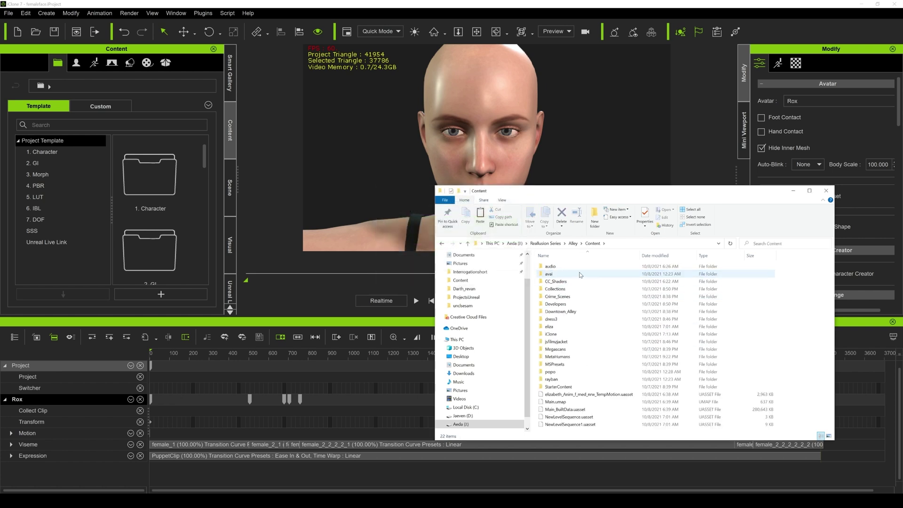
double_click(561, 334)
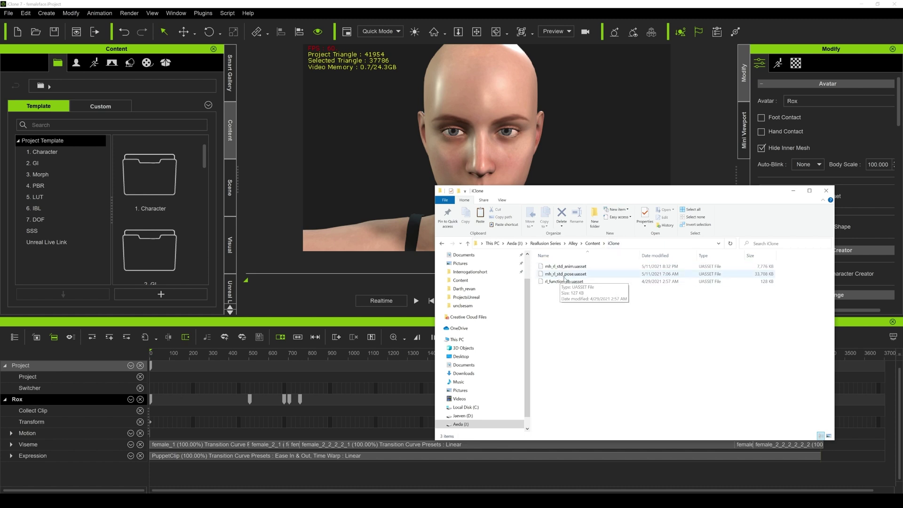
click(442, 244)
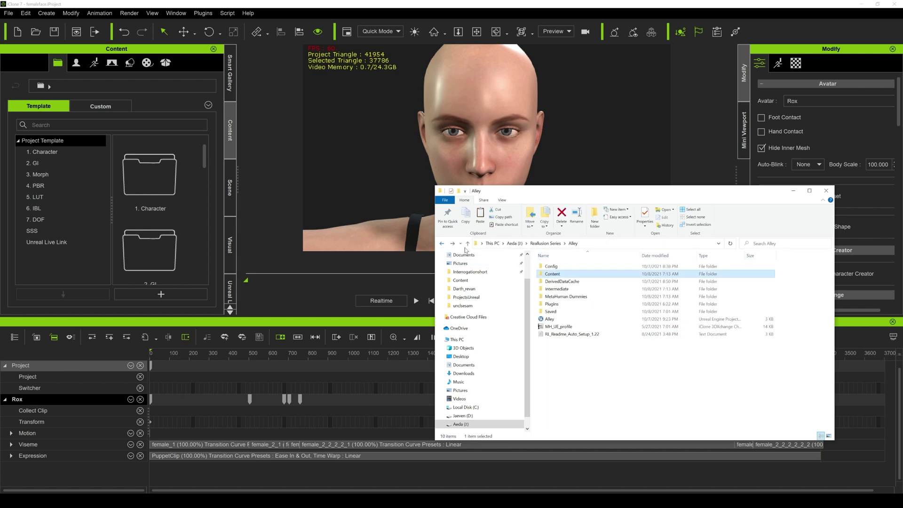
double_click(566, 296)
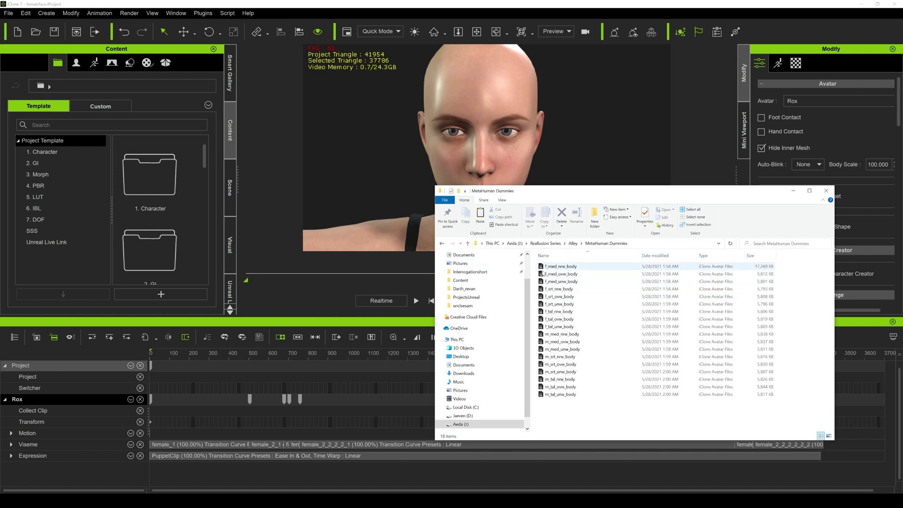
click(444, 243)
click(442, 243)
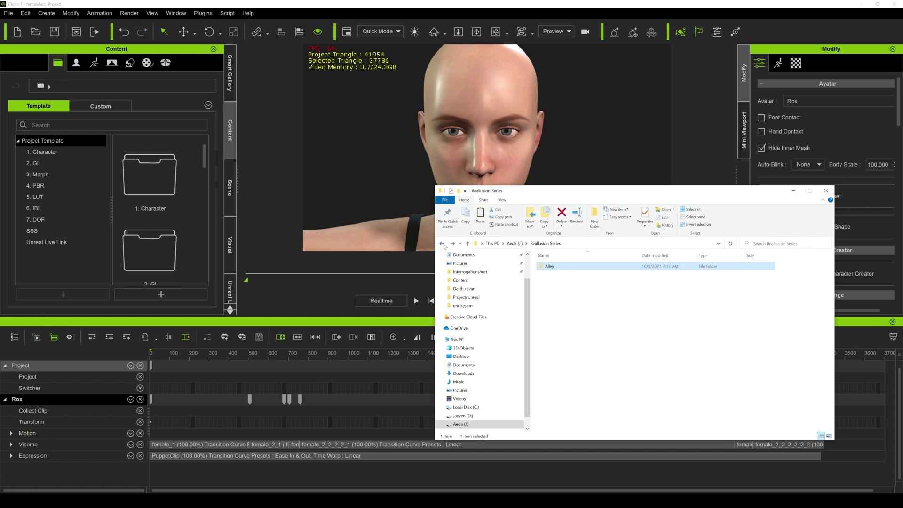
click(452, 243)
key(alt+Up)
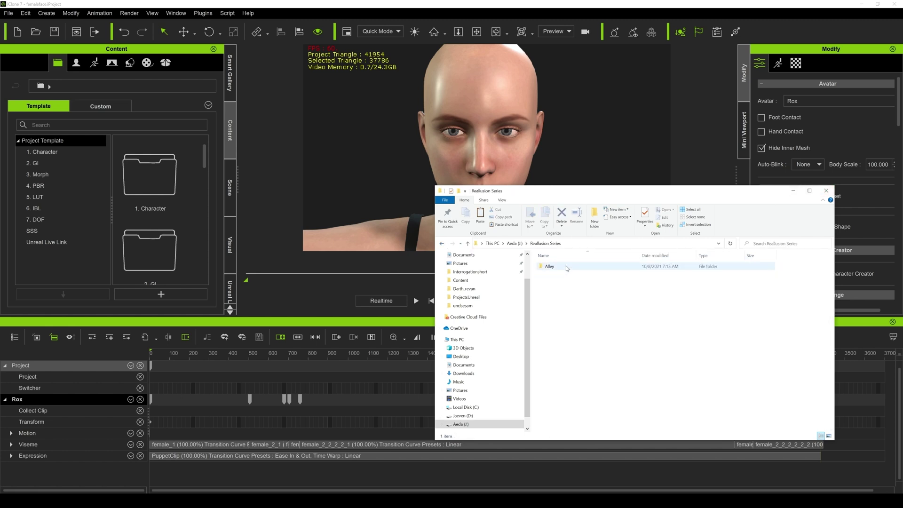
Open the Alley Unreal Engine project file from the Alley folder and minimize the file window.
double_click(561, 270)
double_click(549, 319)
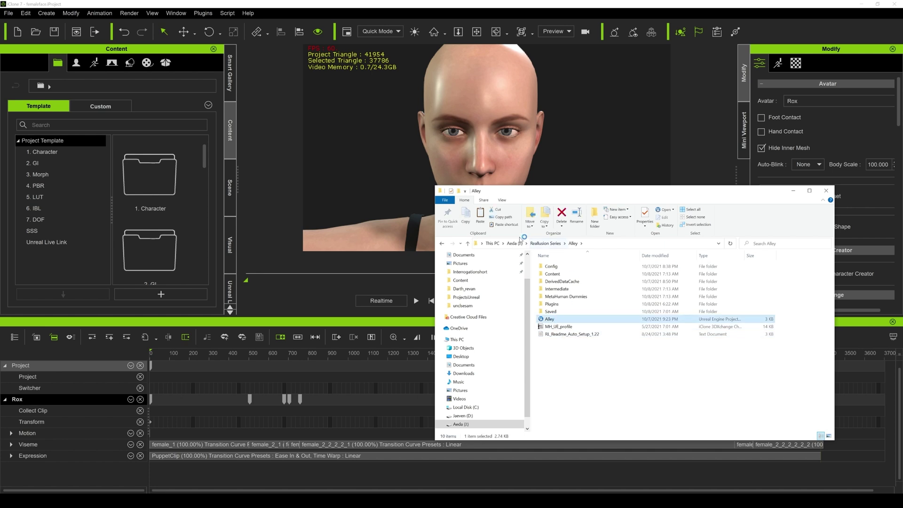
click(792, 191)
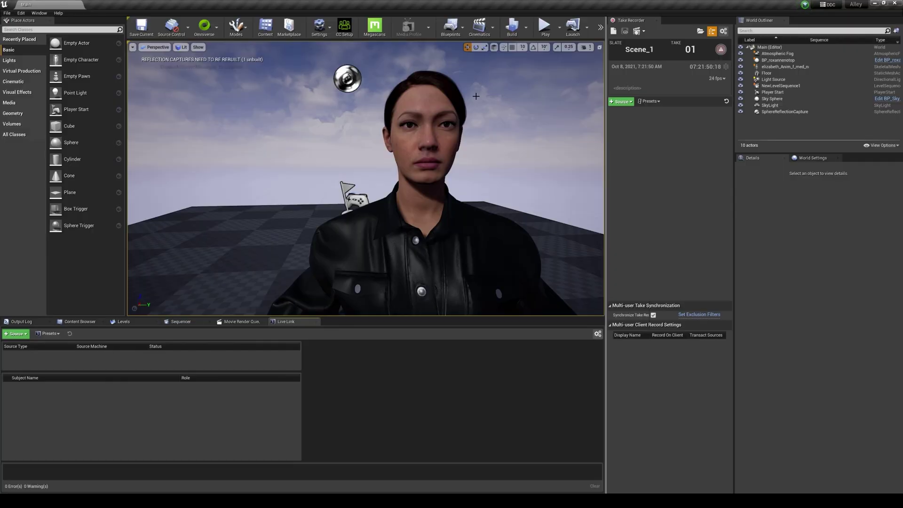
Enable the iClone Live Link plugin by searching the plugins for "iclone", and restart the Unreal editor.
click(20, 13)
click(52, 113)
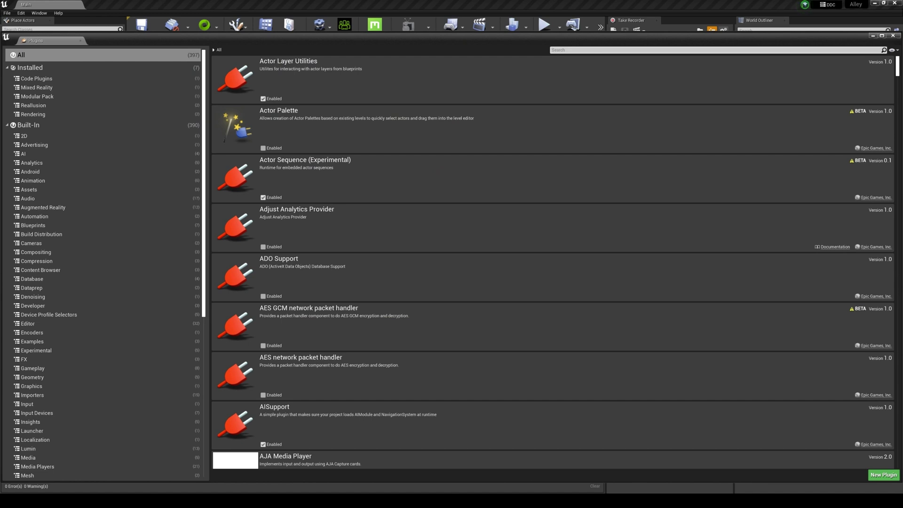
text(iclone)
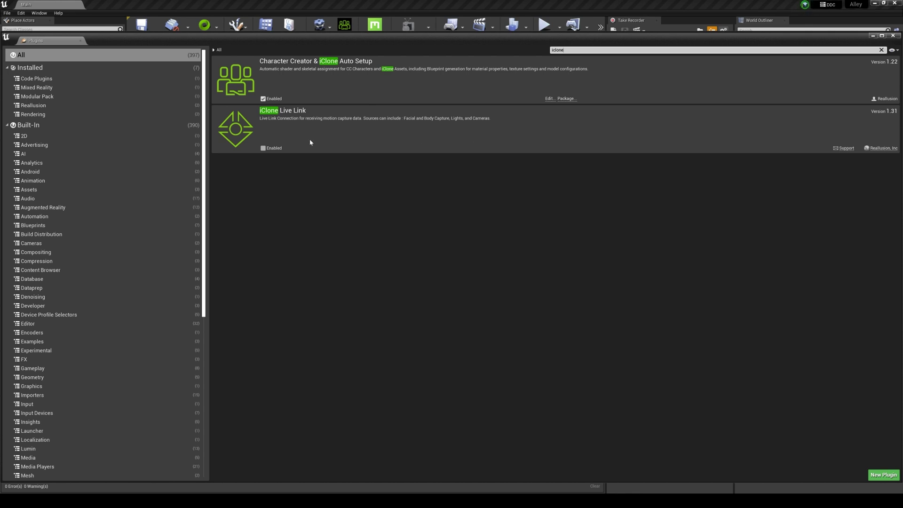
click(264, 148)
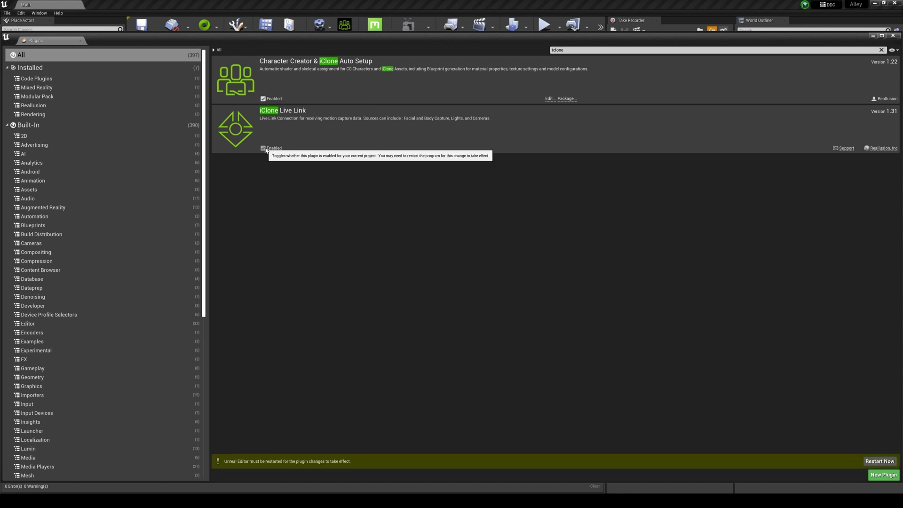
click(878, 461)
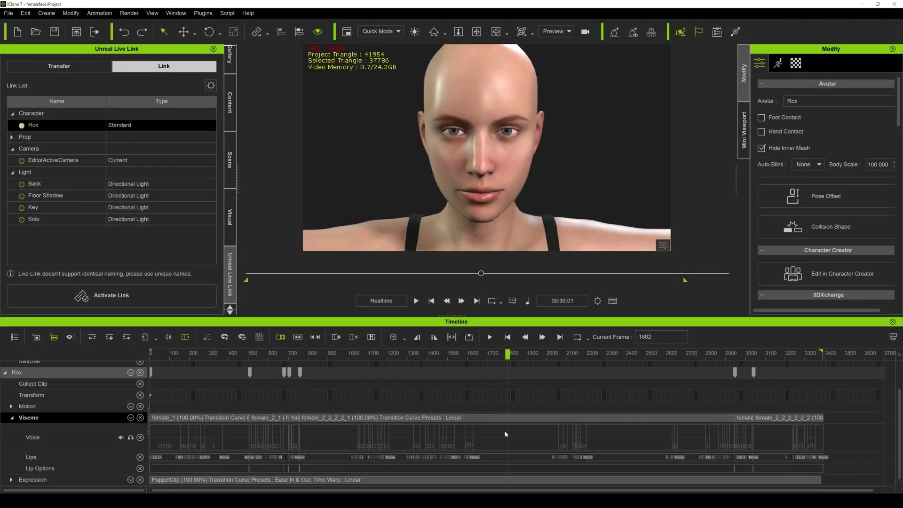
Switch to the Epic Games Launcher and search the Marketplace for "iclone".
key(super)
text(ep)
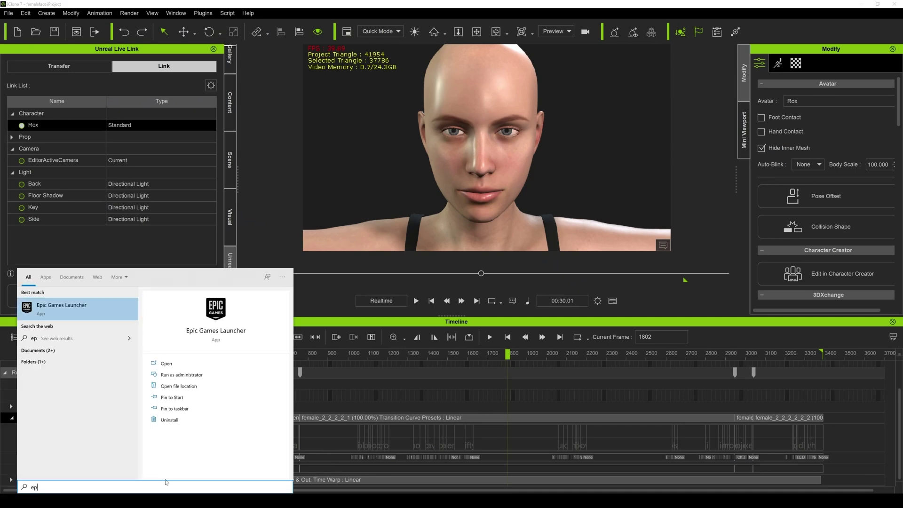
key(Return)
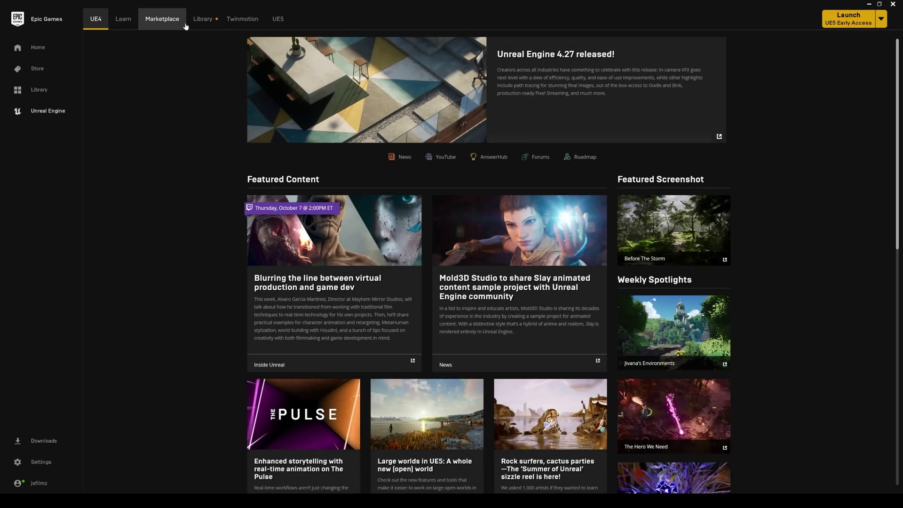
click(168, 20)
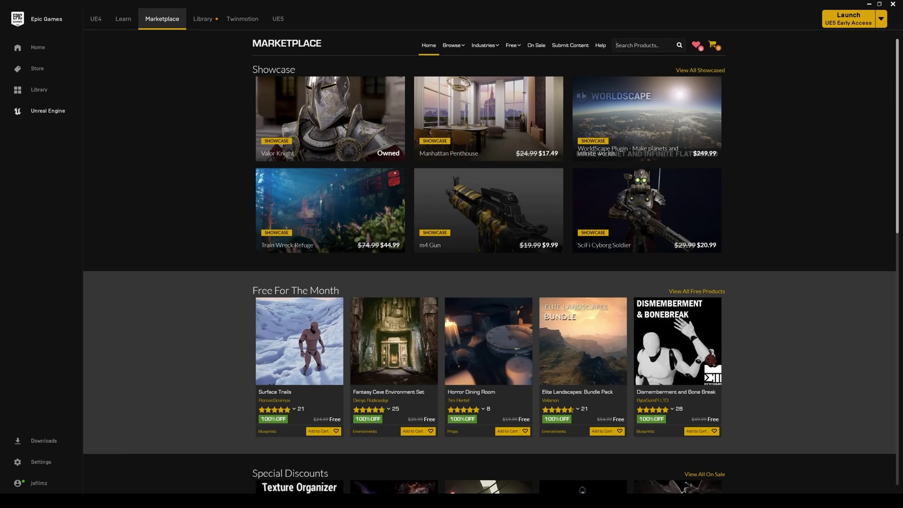
click(617, 45)
click(679, 45)
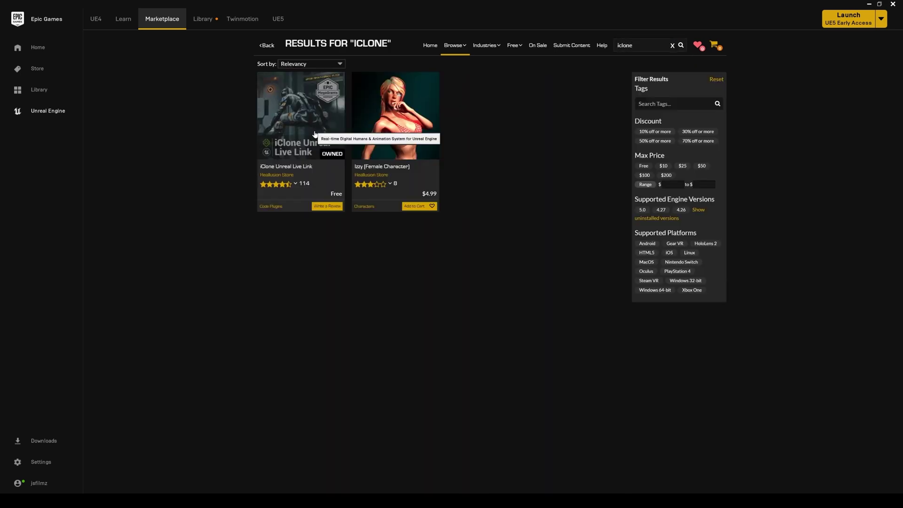
Install the iClone Unreal Live Link plugin to the 4.27 engine slot.
click(305, 127)
click(579, 187)
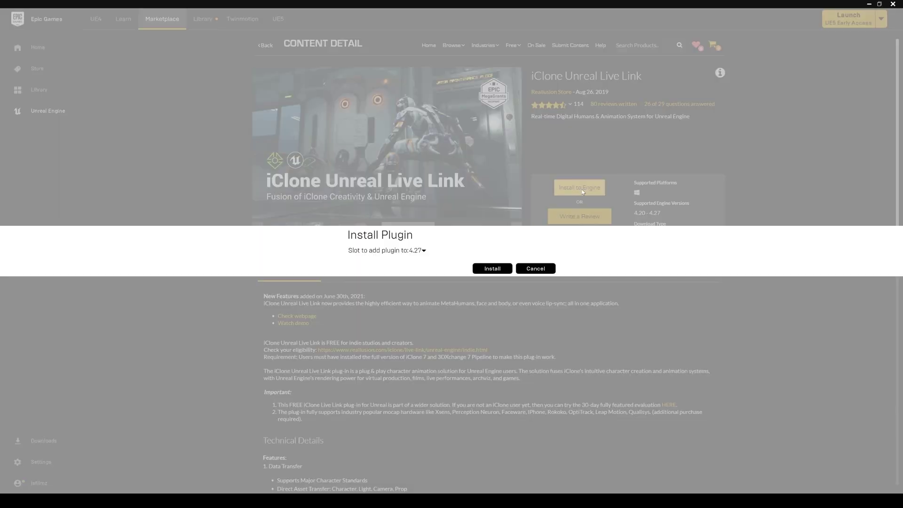
click(503, 267)
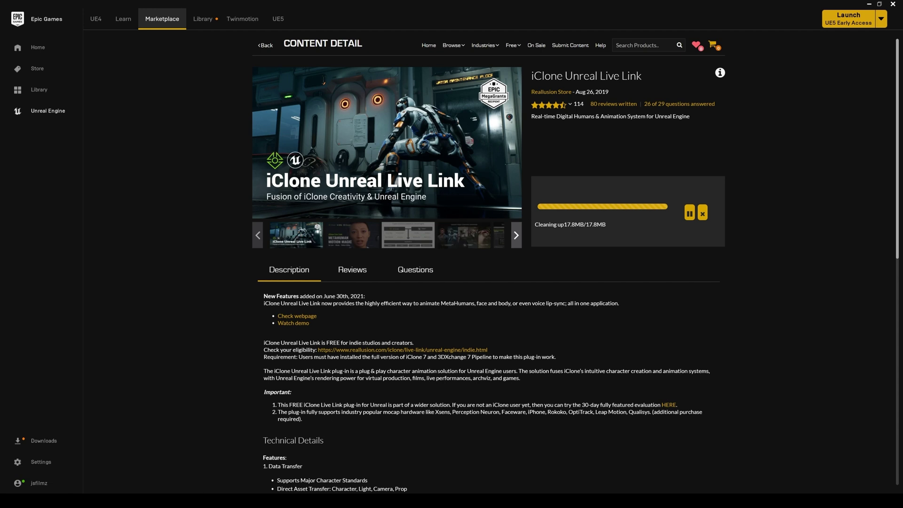
Return to the Unreal editor, dismiss the Message Log, and check the iClone plugins' enabled status by filtering for "iclo".
click(238, 467)
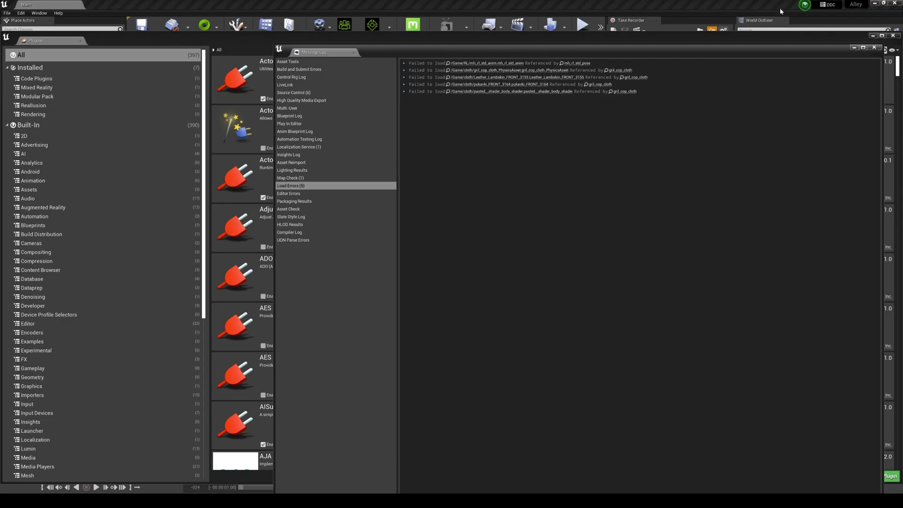
click(873, 48)
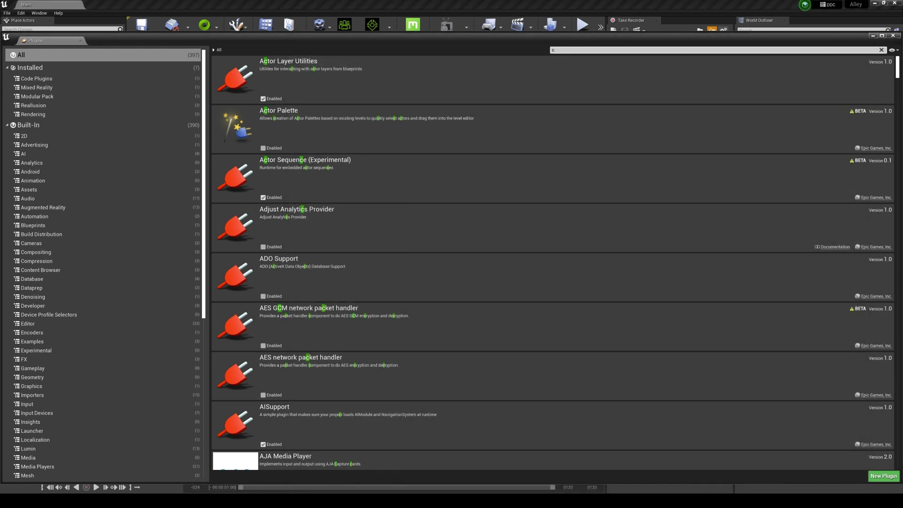
text(clo)
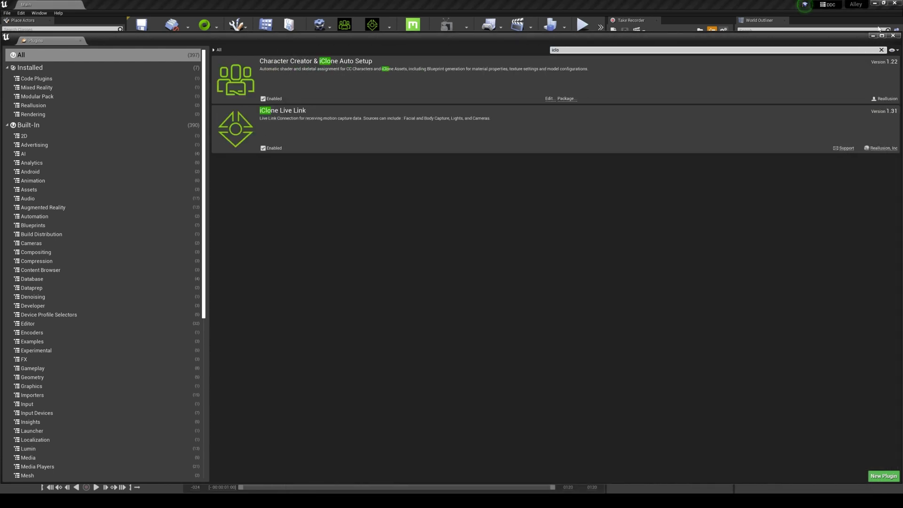
click(893, 36)
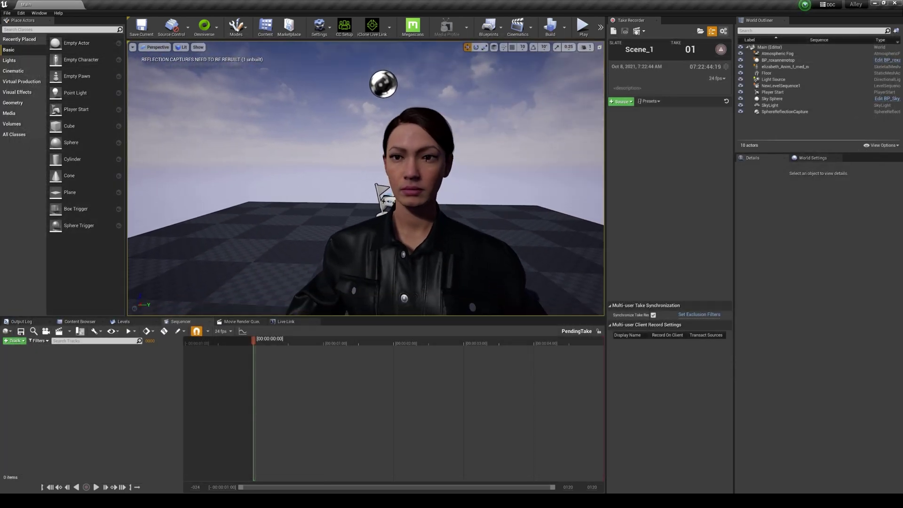
Show Live Link in the Unreal editor and add a new source to it.
click(39, 13)
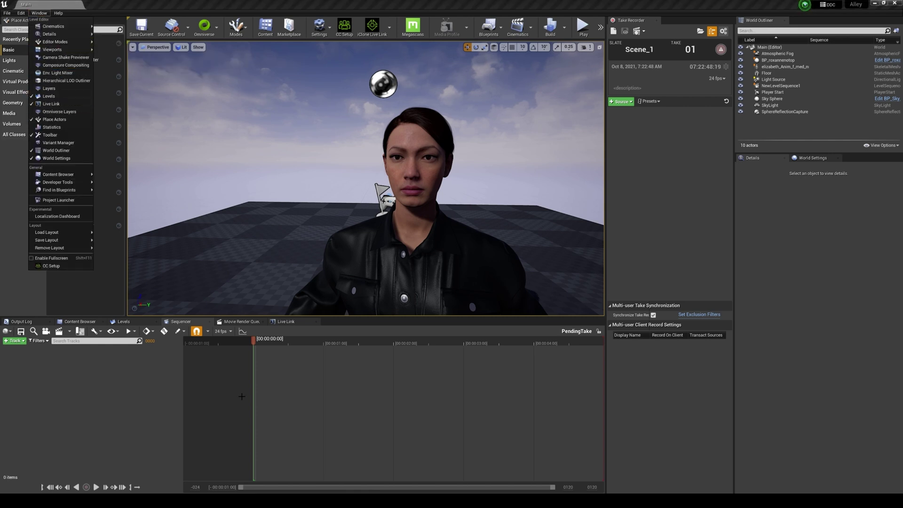
click(283, 323)
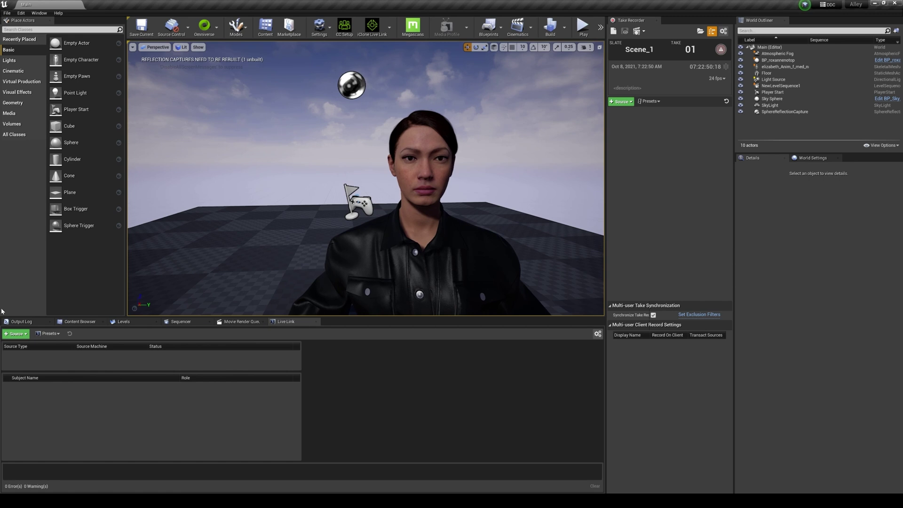
click(15, 334)
mouse_move(47, 364)
click(147, 375)
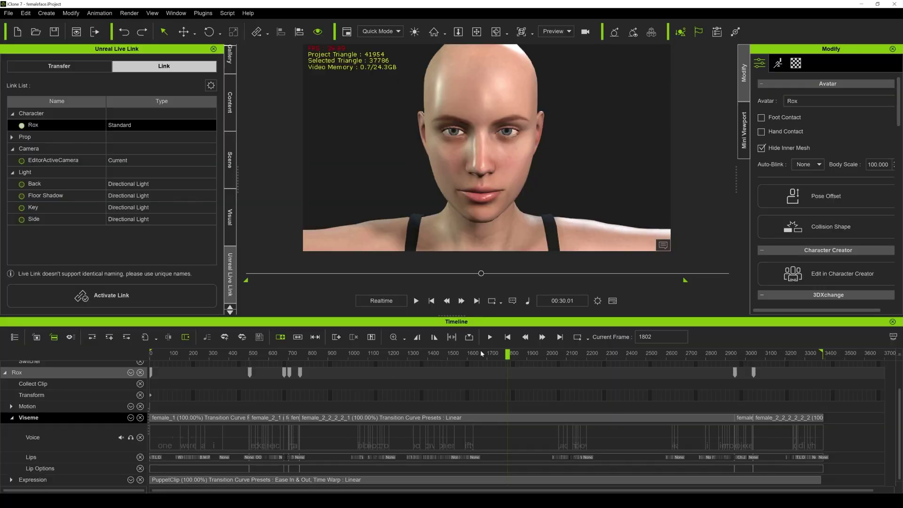
Switch to iClone, return the timeline playhead to frame 1, and have the Unreal Live Link plugin panel shown.
drag(514, 357, 104, 368)
click(203, 13)
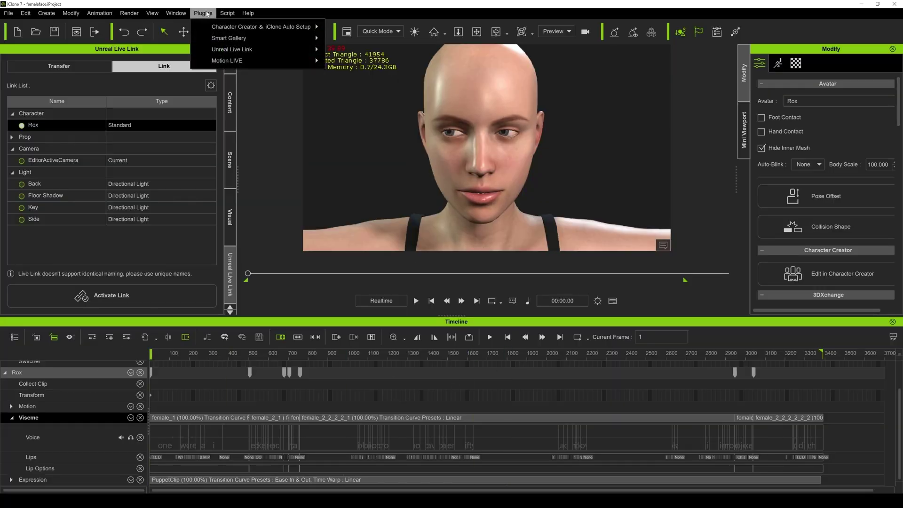
mouse_move(228, 51)
click(363, 52)
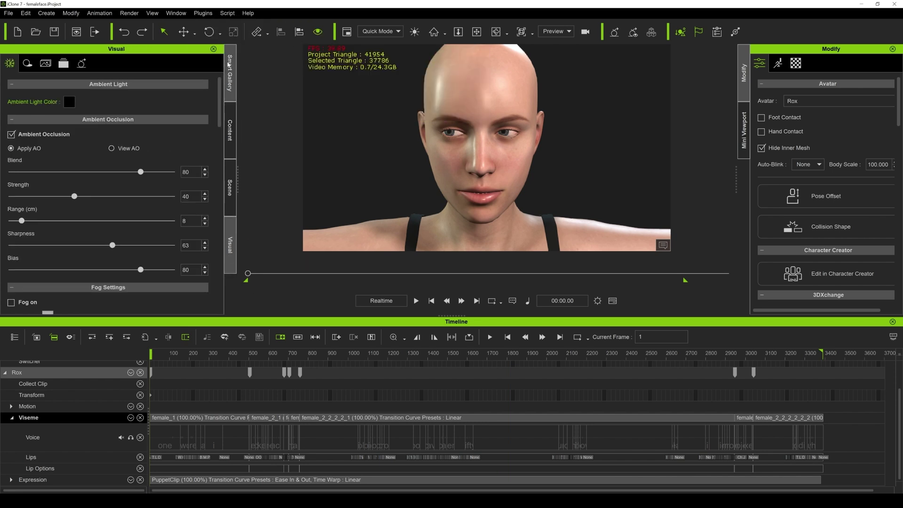
click(207, 14)
mouse_move(240, 50)
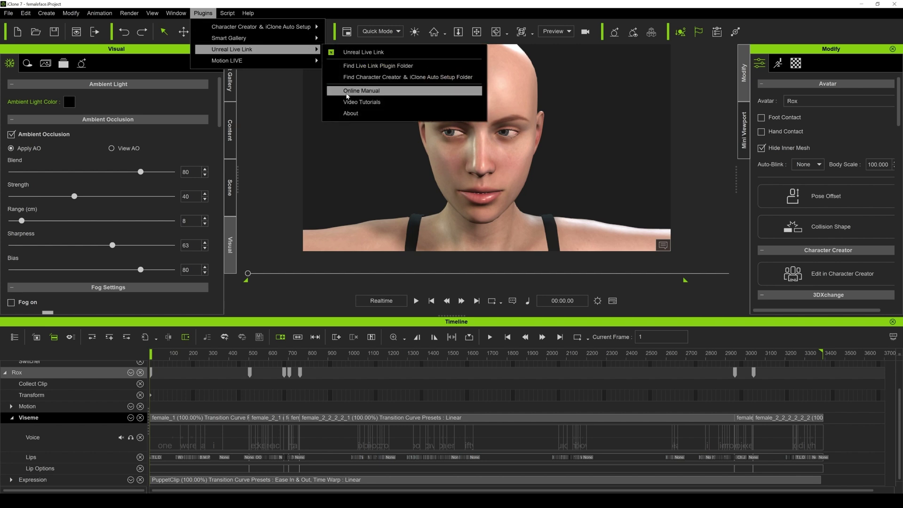
click(363, 52)
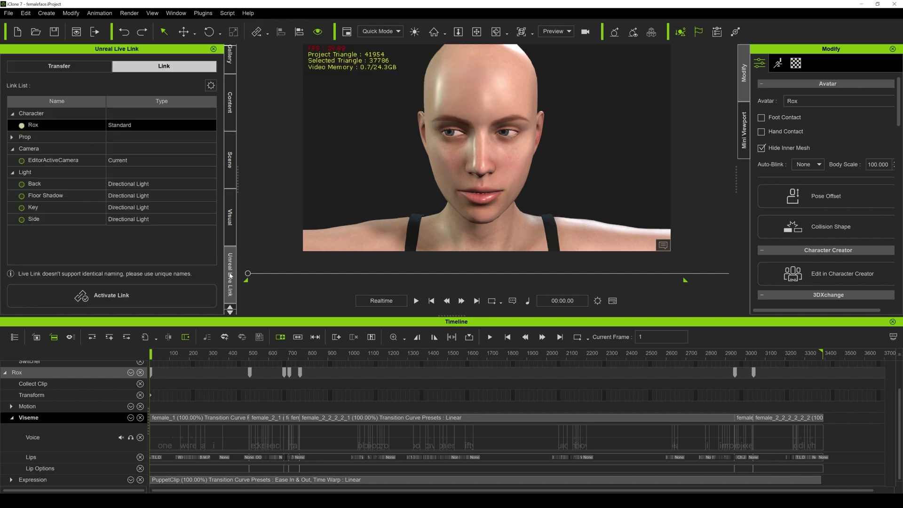
Select EditorActiveCamera in the link list and view Unreal Live Link's Transfer list.
click(24, 162)
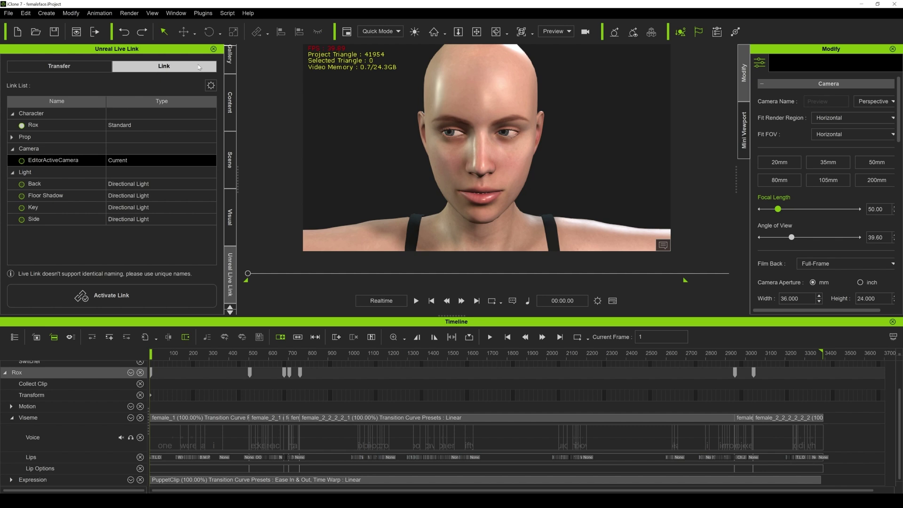
click(85, 68)
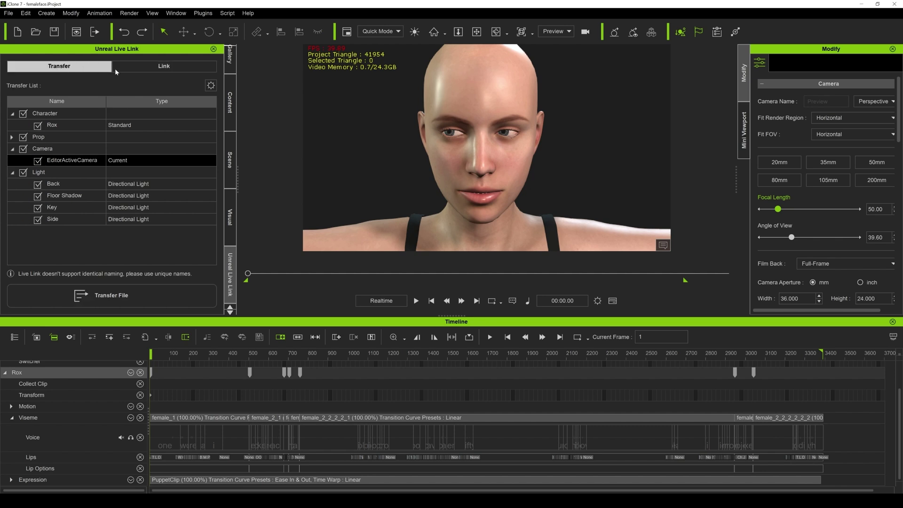
Activate the Unreal Live Link for the Rox character in iClone and switch to the Alley Unreal editor.
click(141, 68)
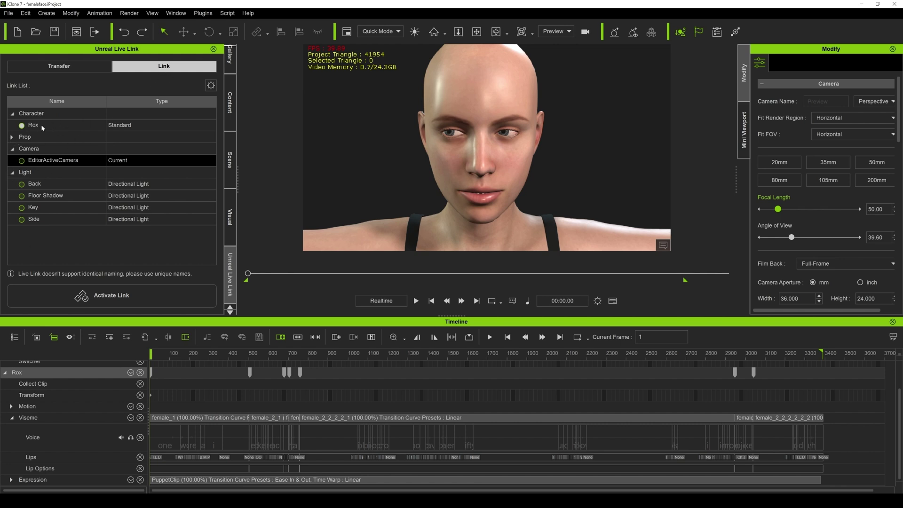
click(110, 299)
mouse_move(202, 501)
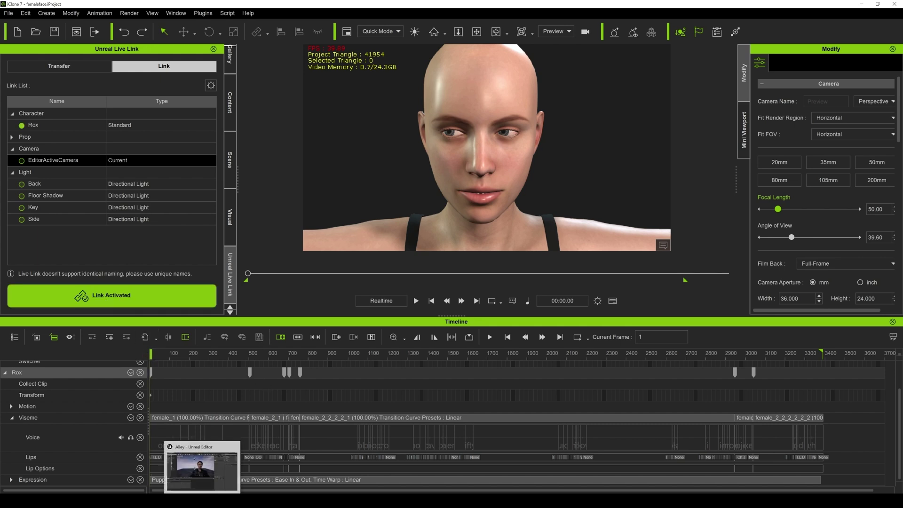
click(204, 449)
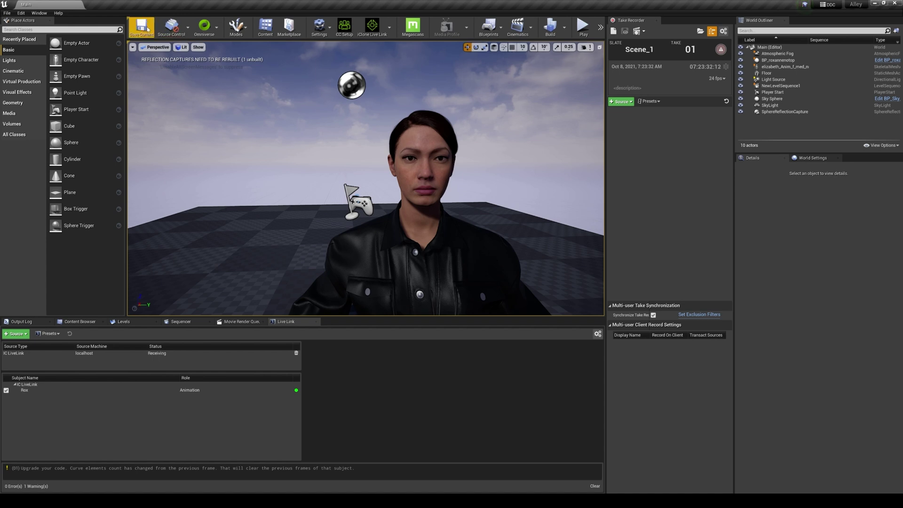
Check the Use Less CPU when in Background setting by filtering the Editor Preferences for "cpu".
click(20, 12)
click(44, 106)
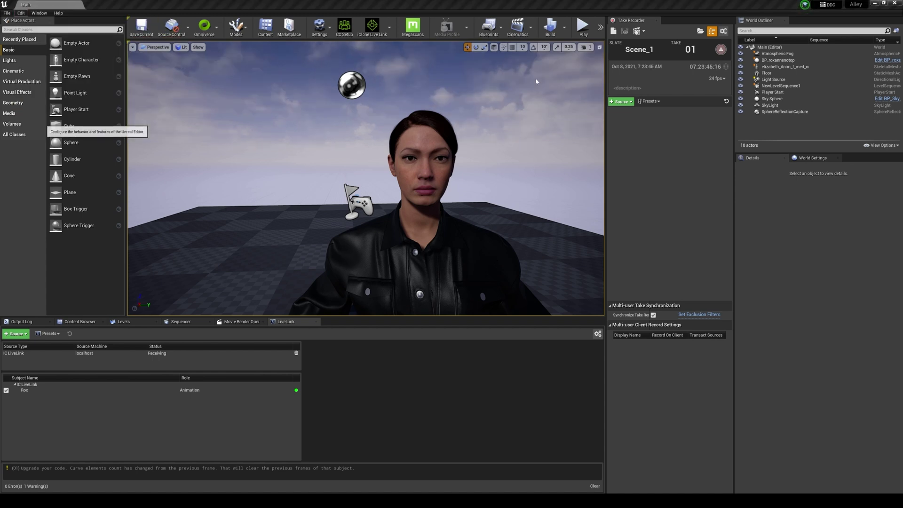
click(412, 55)
text(cpu)
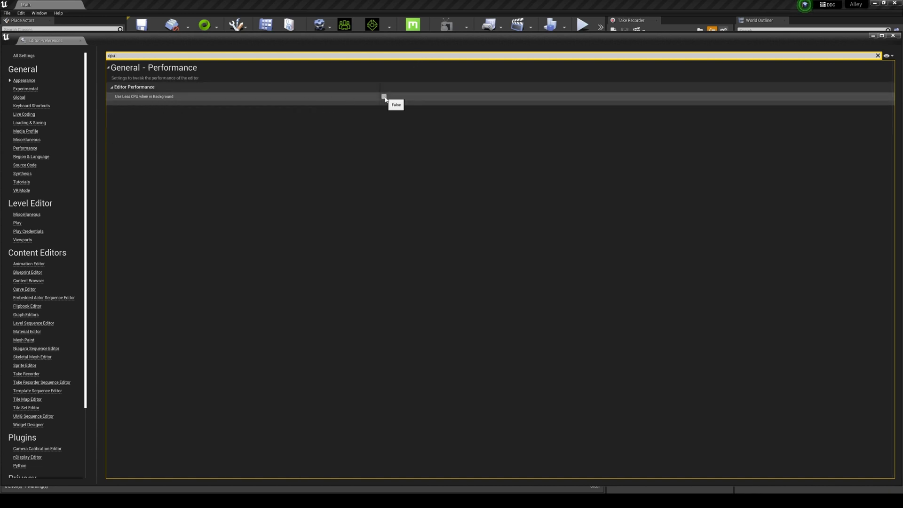
click(893, 36)
Switch to iClone, set the viewport render mode to Minimal, and hide the Timeline.
key(alt+Tab)
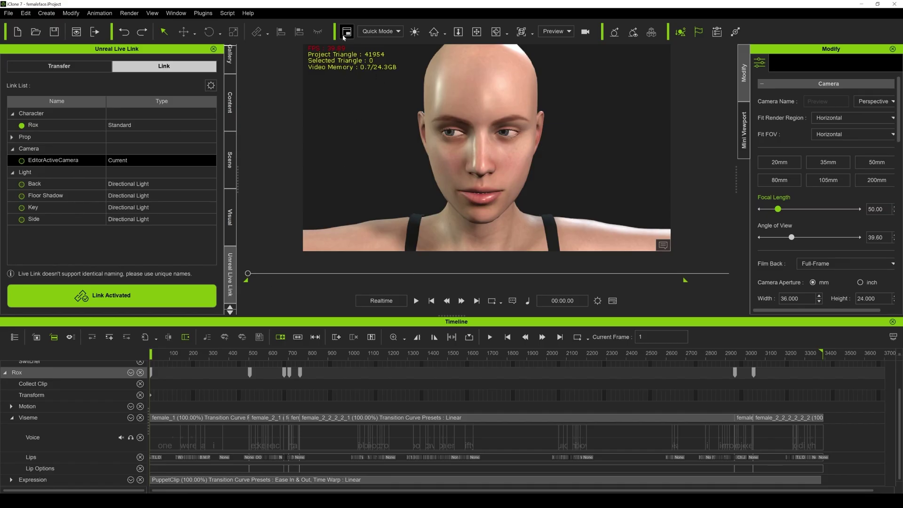
click(380, 31)
click(376, 60)
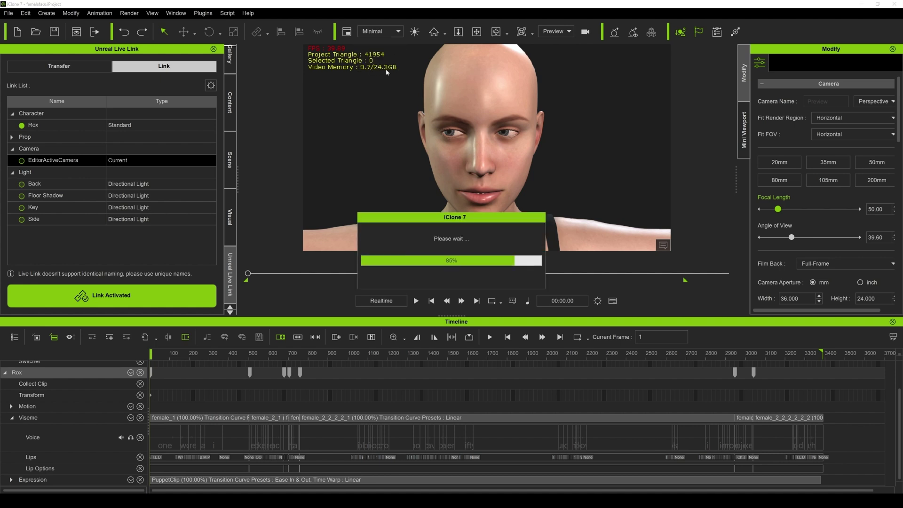
click(182, 13)
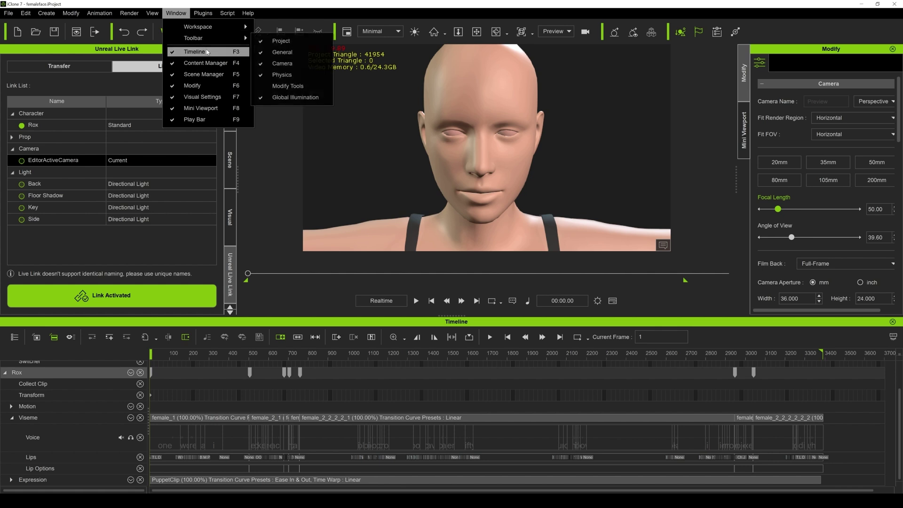
click(206, 53)
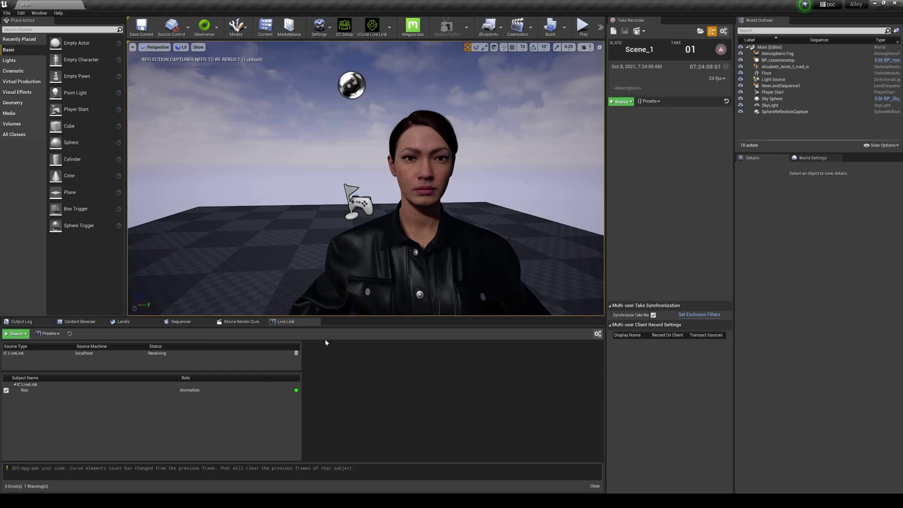
In the Unreal editor, set the LLink Face Subj of the BP_roxannenotop actor to Rox and widen the viewport.
click(426, 150)
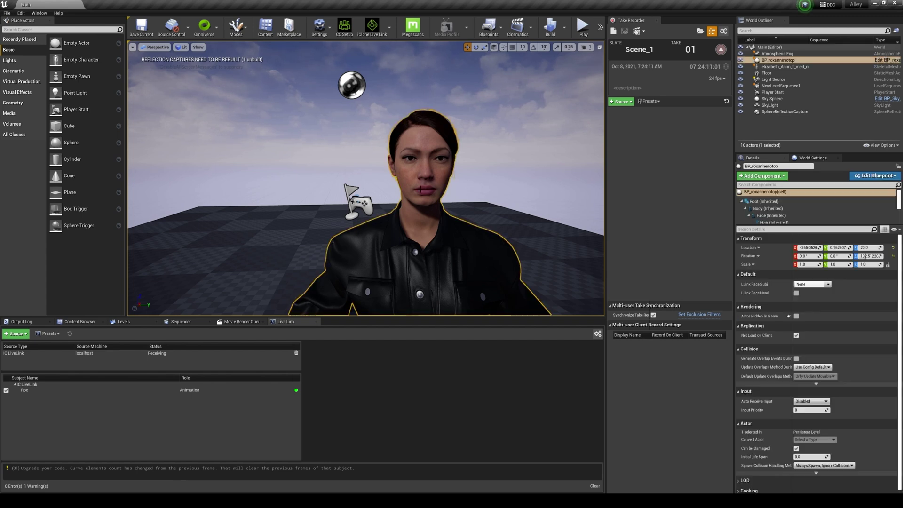
click(827, 284)
click(817, 311)
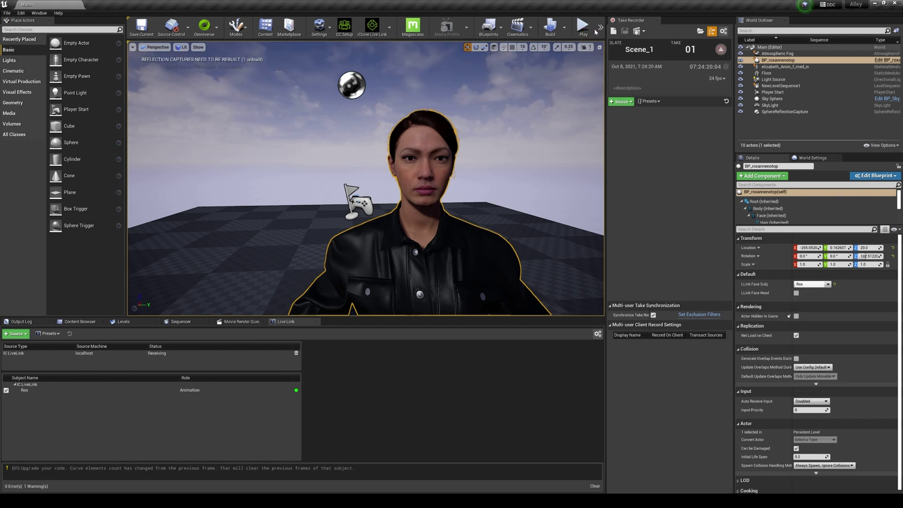
drag(606, 33, 664, 32)
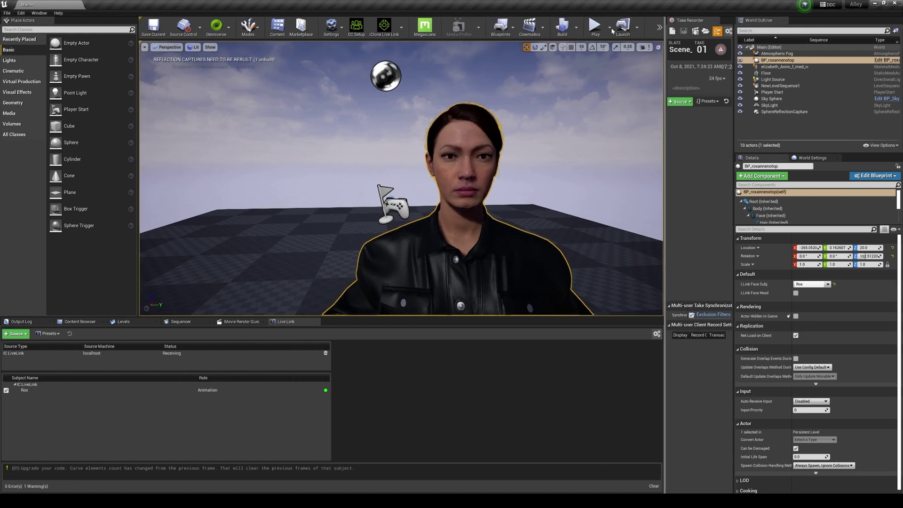
Preview the iClone playback on the MetaHuman in the running level, stop it, and rewind the iClone timeline to the start.
click(607, 29)
click(625, 88)
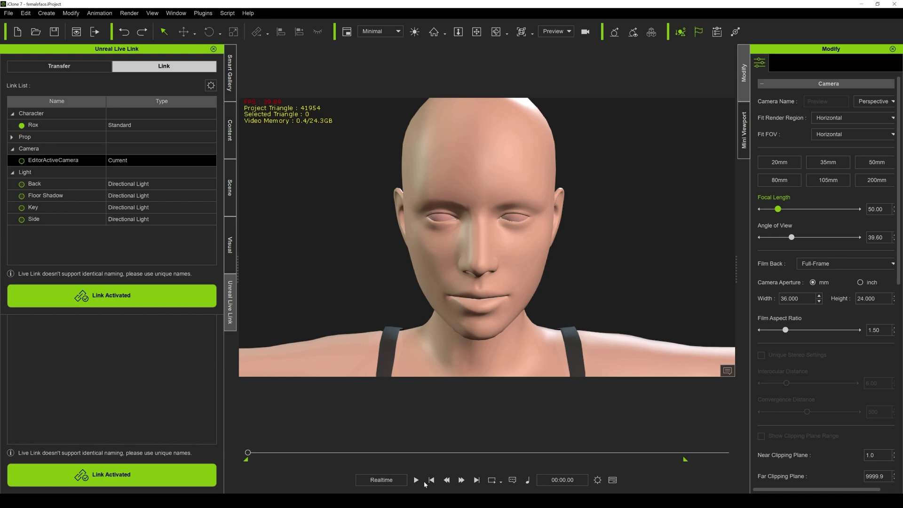
click(416, 480)
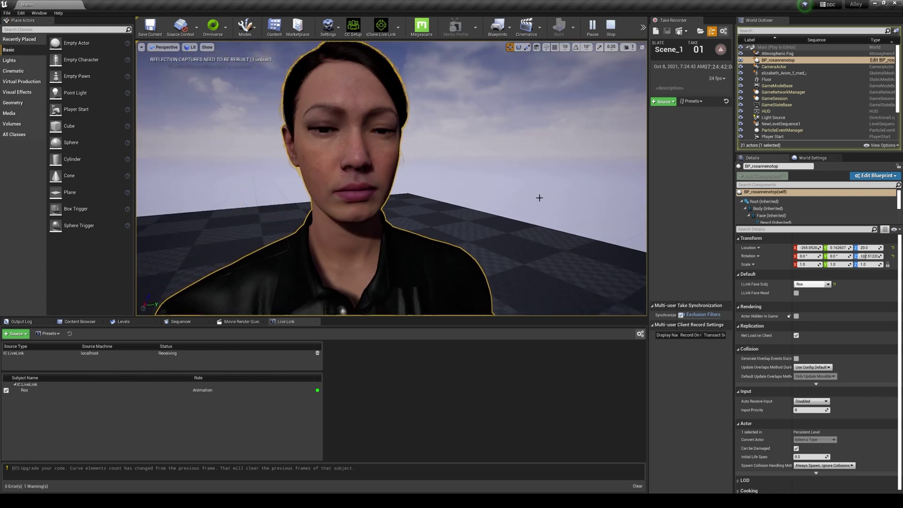
click(609, 29)
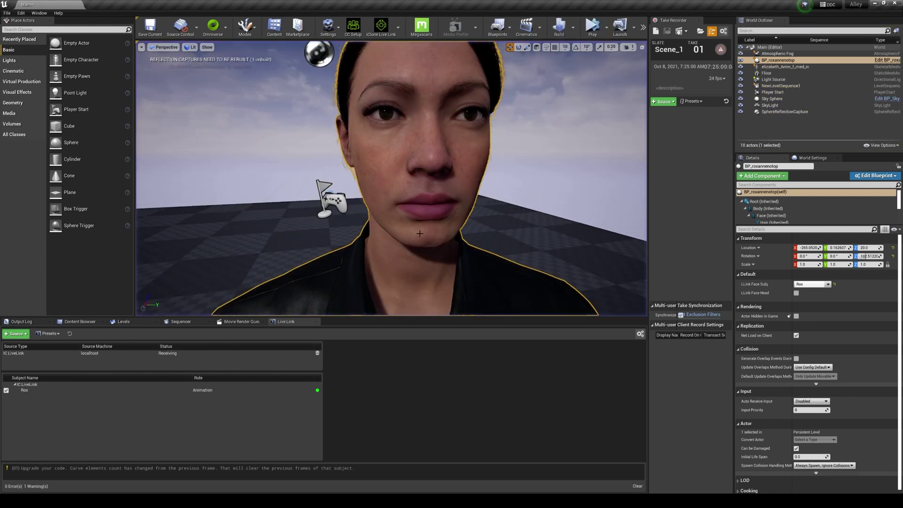
scroll(426, 236, down, 5)
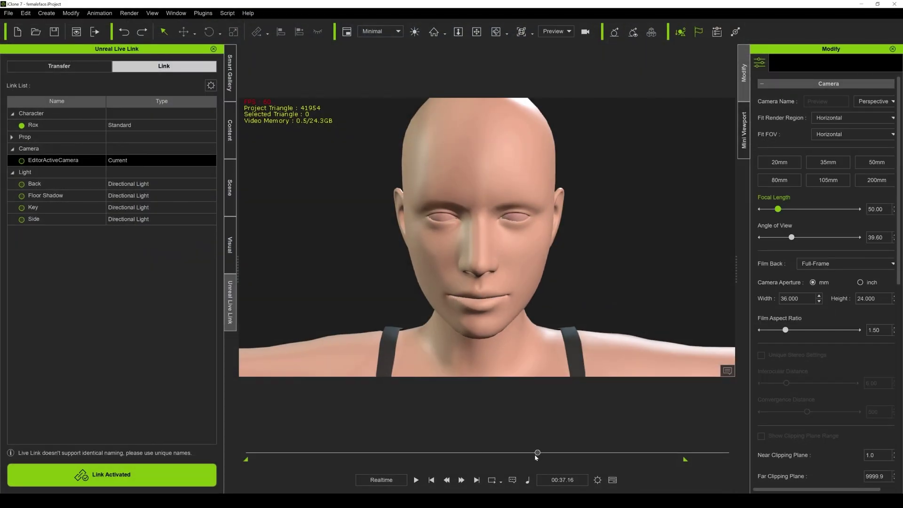
drag(535, 456, 222, 455)
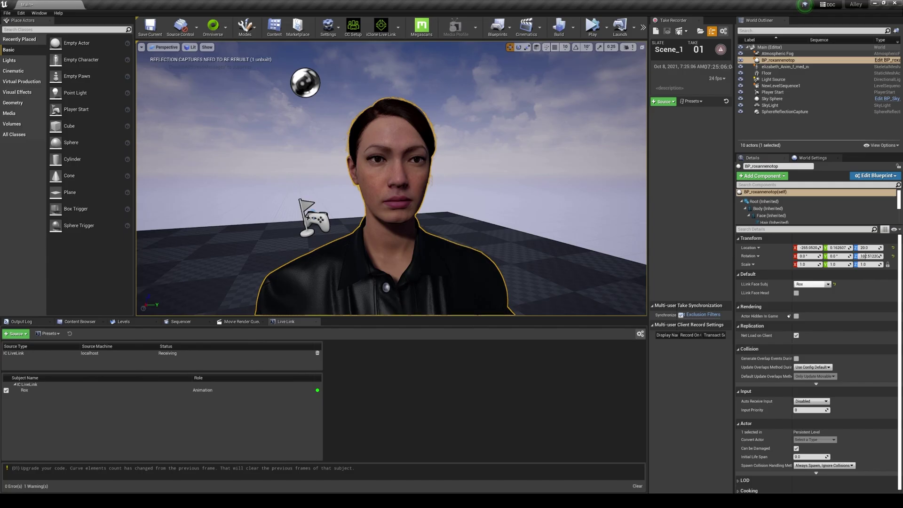
Switch the Unreal level viewport's view mode to Unlit.
click(192, 47)
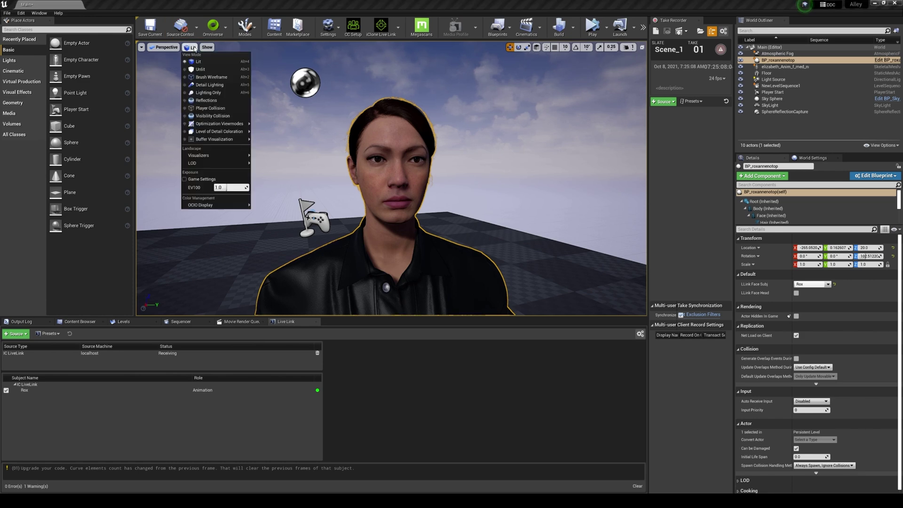
click(202, 70)
right_drag(375, 170, 435, 172)
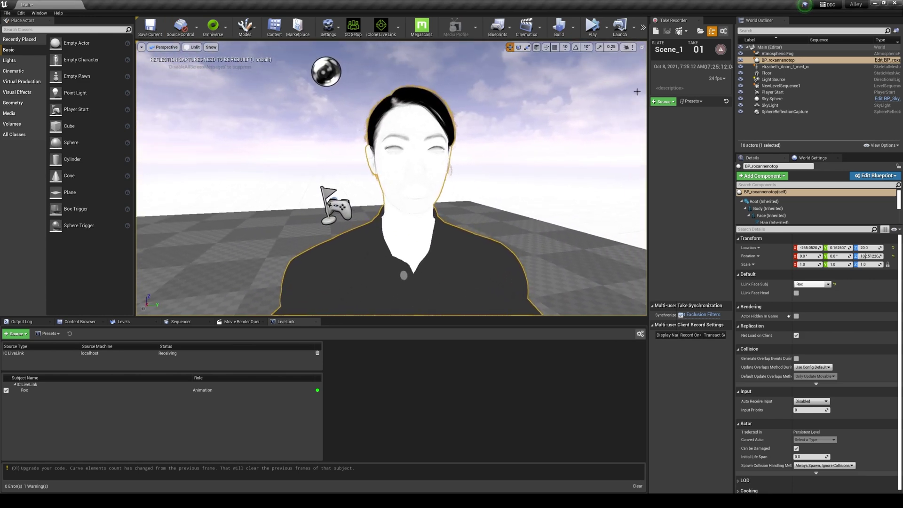
Bring up Take Recorder with more room and add the BP_roxannenotop actor as a recording source.
drag(649, 85, 582, 87)
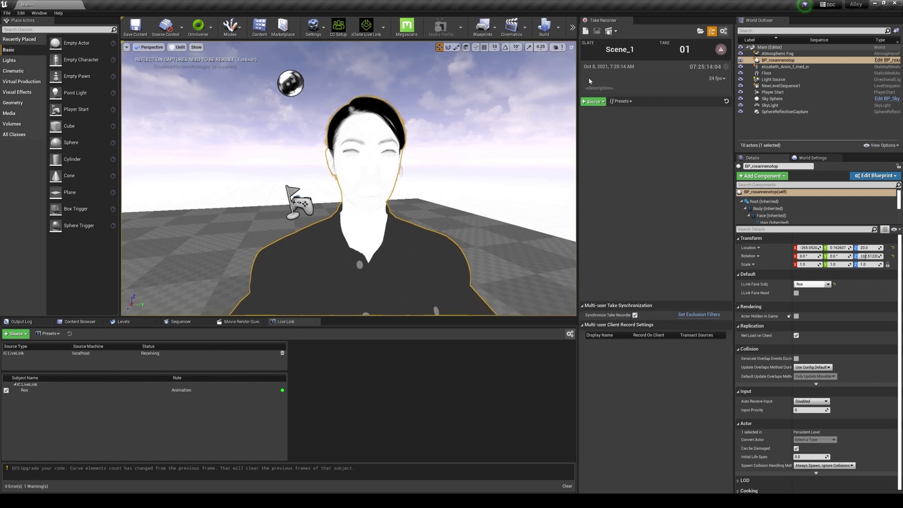
click(41, 14)
mouse_move(56, 27)
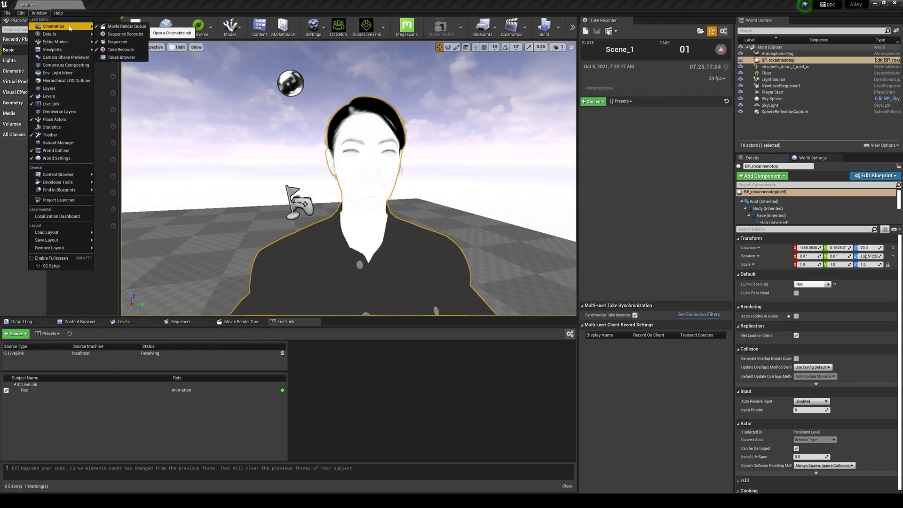
click(121, 49)
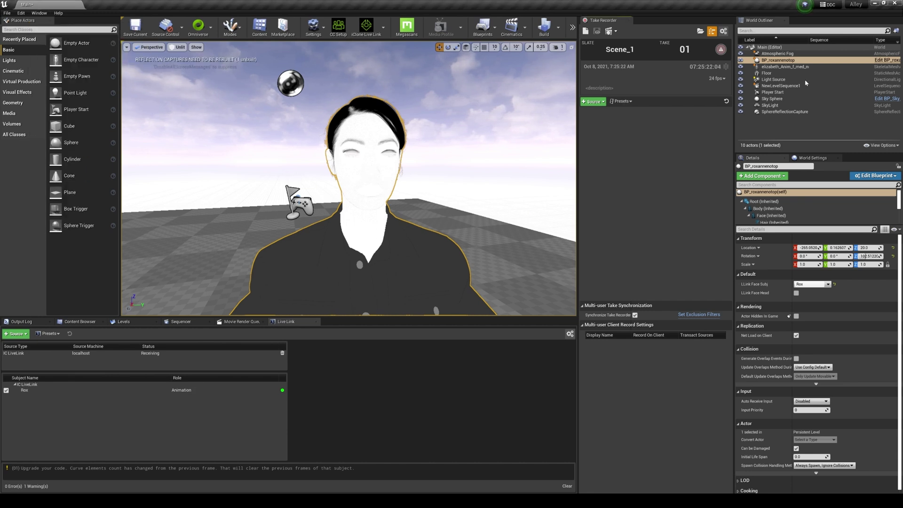
click(598, 105)
mouse_move(604, 117)
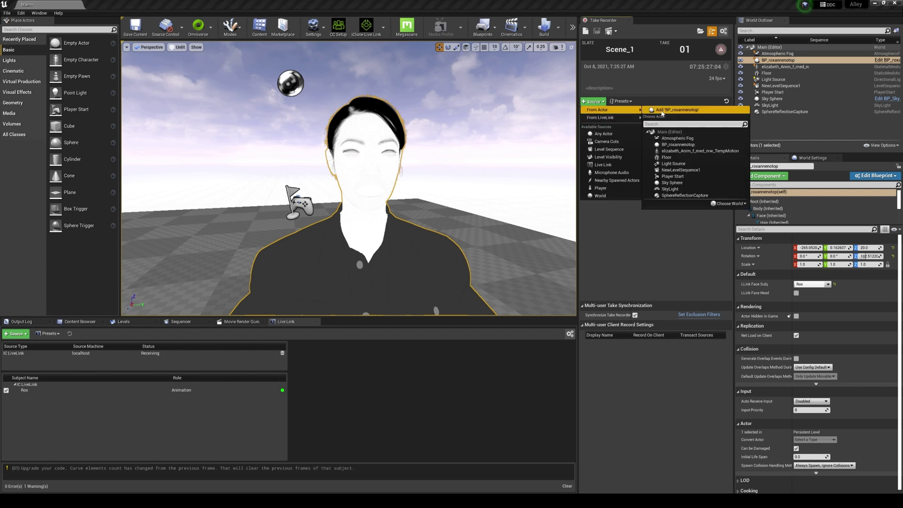
click(677, 134)
Expand the recorded properties of the BP_roxannenotop source in Take Recorder and turn off Reduce Keys.
click(648, 125)
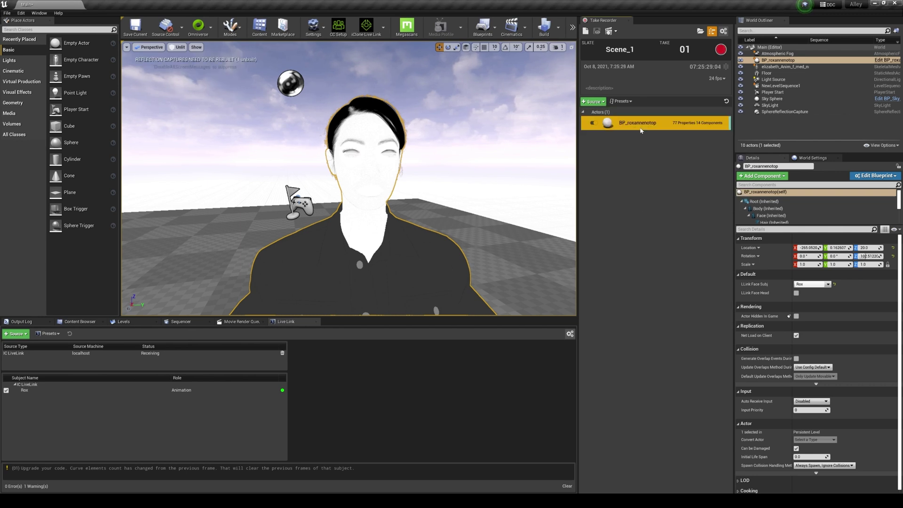
drag(579, 159, 524, 164)
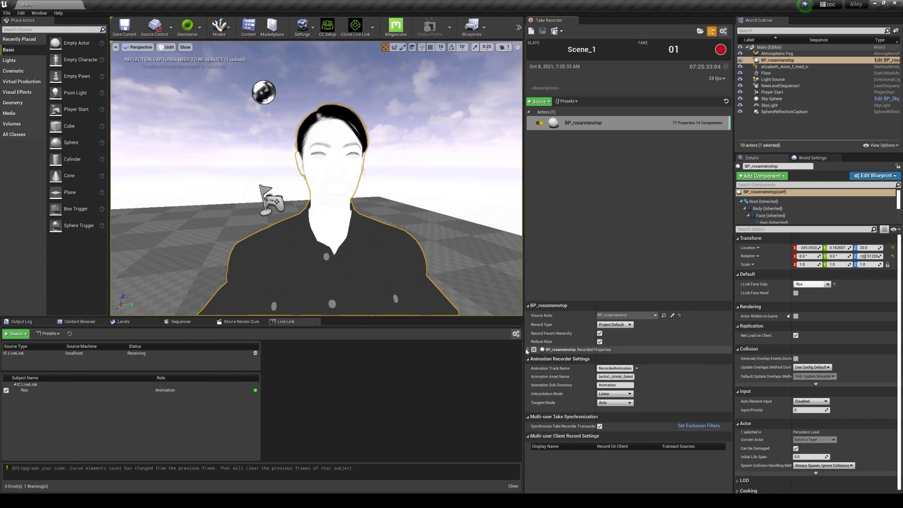
click(527, 350)
scroll(555, 376, down, 1)
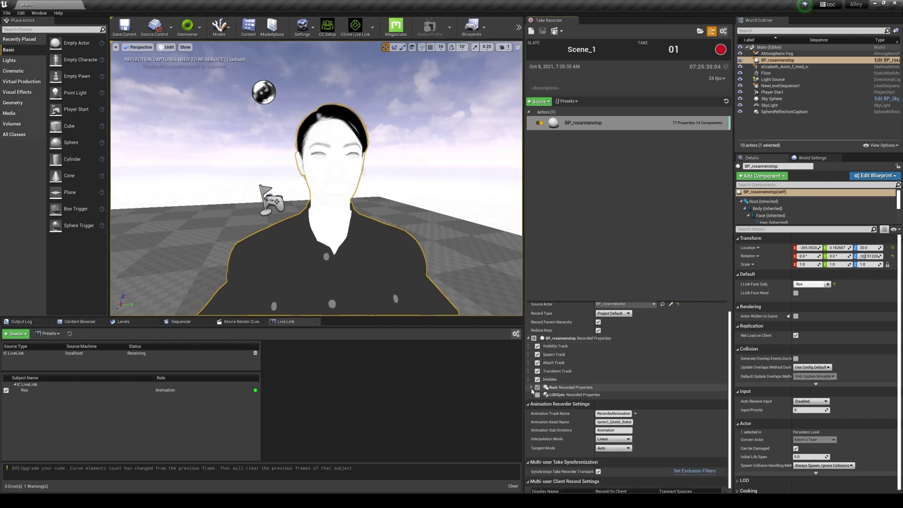
scroll(545, 393, down, 1)
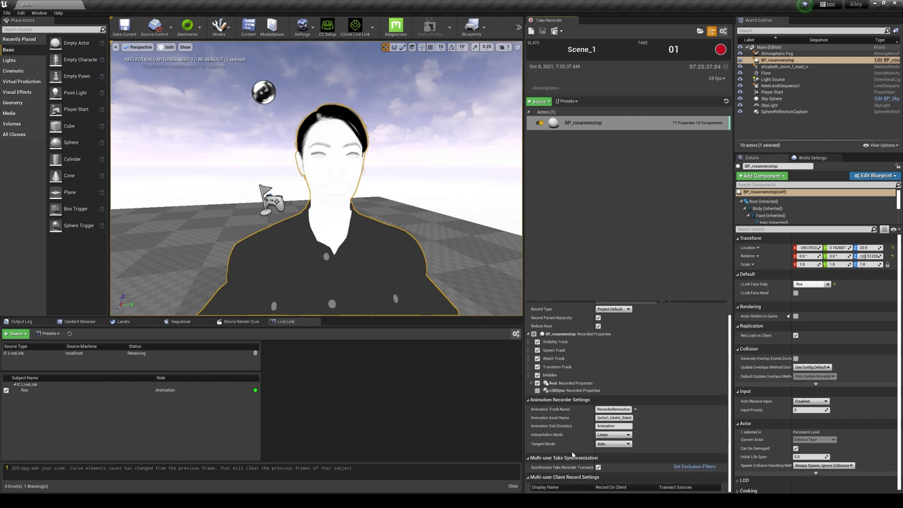
scroll(654, 404, down, 5)
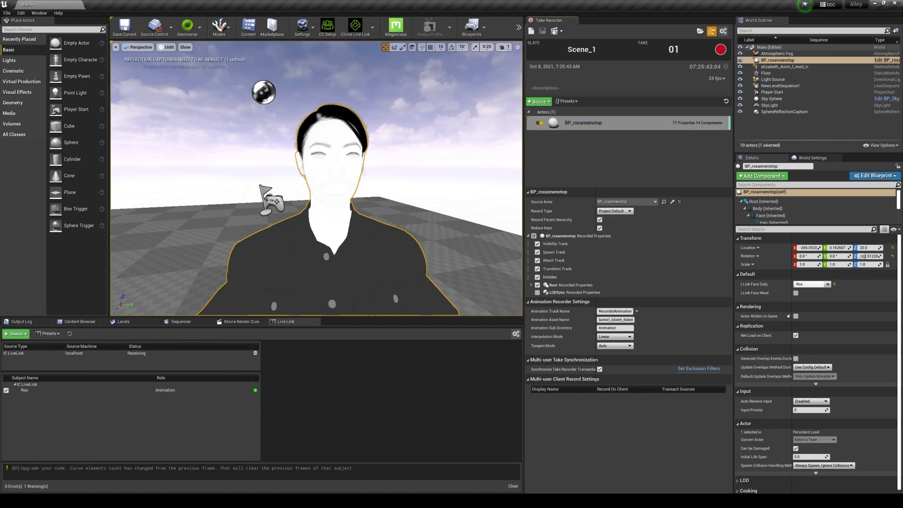
click(599, 228)
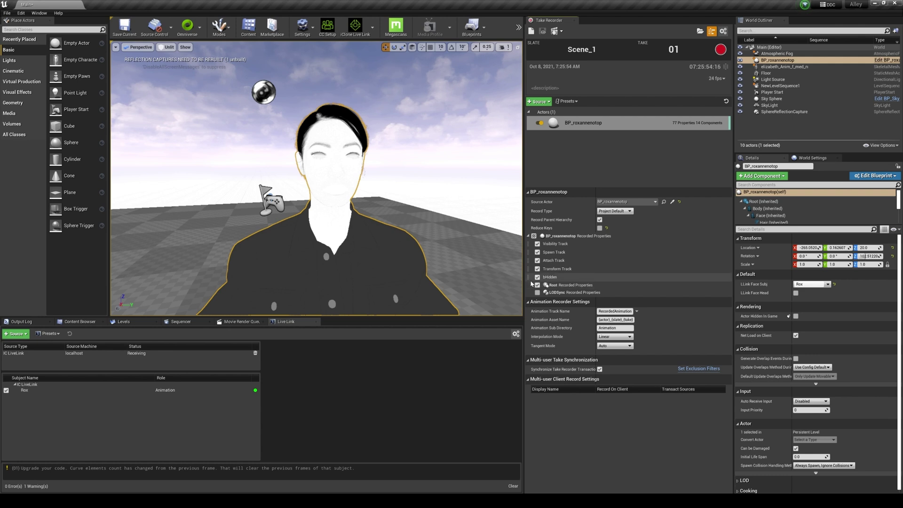
Exclude Torso, Legs and Feet under Body and Hair under Face from the BP_roxannenotop source's recorded properties.
click(531, 286)
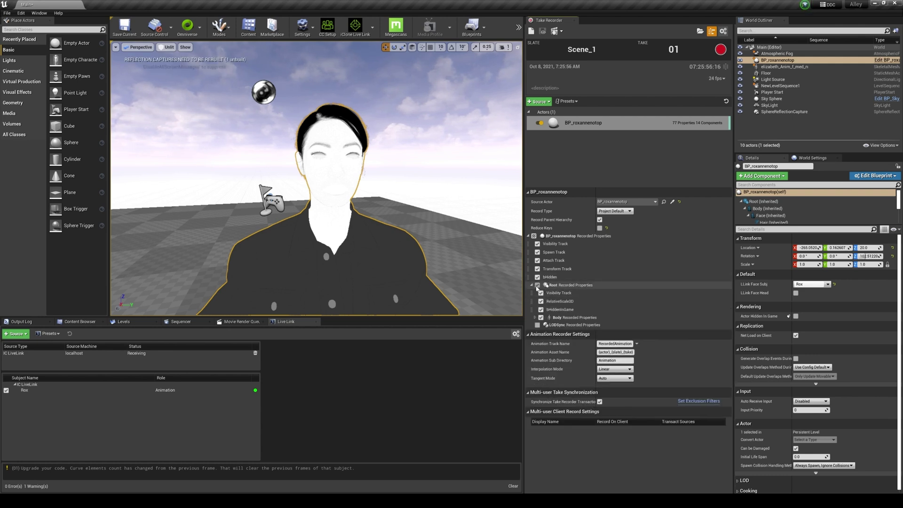
click(541, 318)
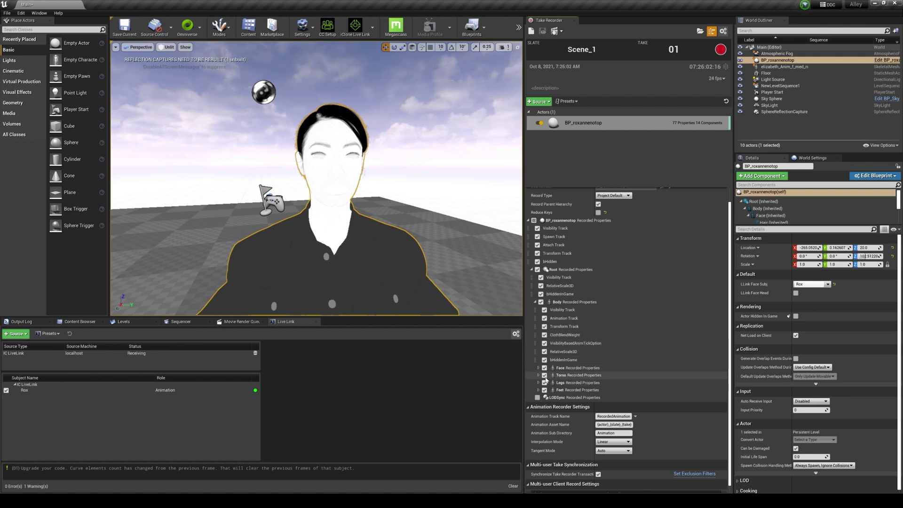
click(544, 382)
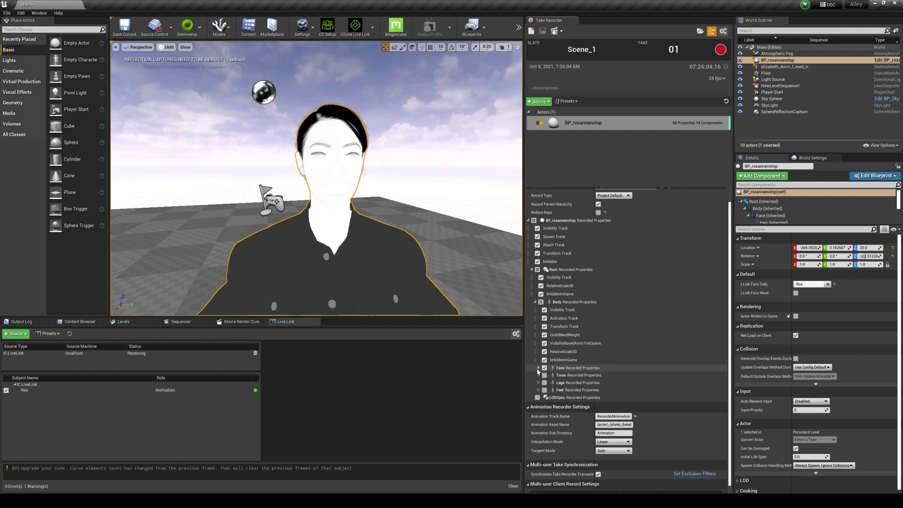
click(538, 369)
scroll(600, 404, down, 2)
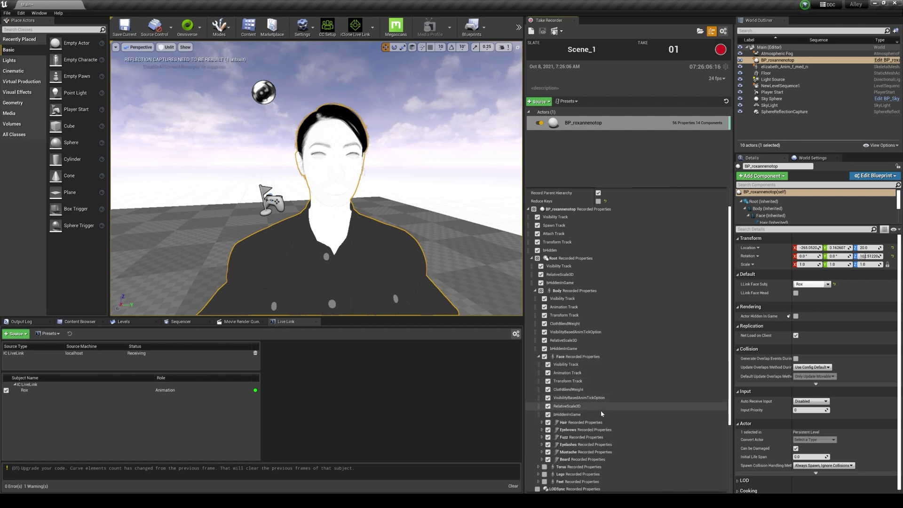
scroll(602, 413, down, 1)
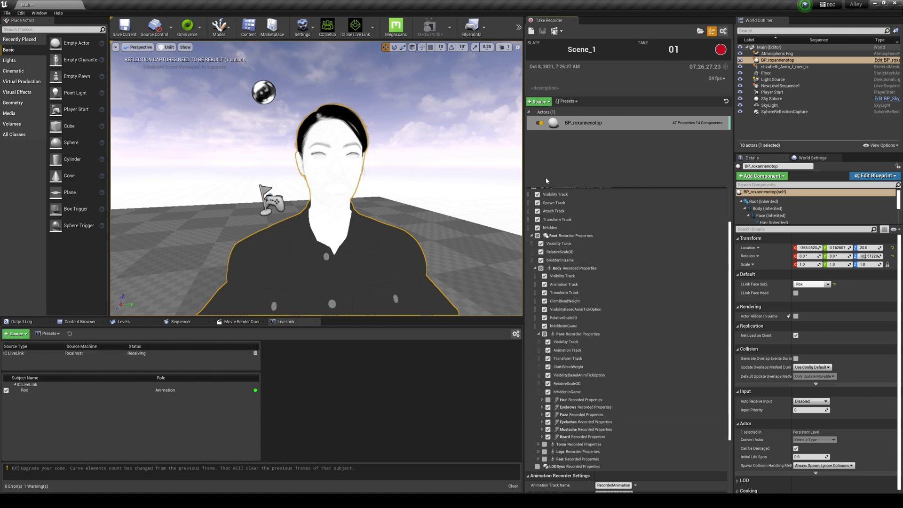
scroll(530, 238, up, 3)
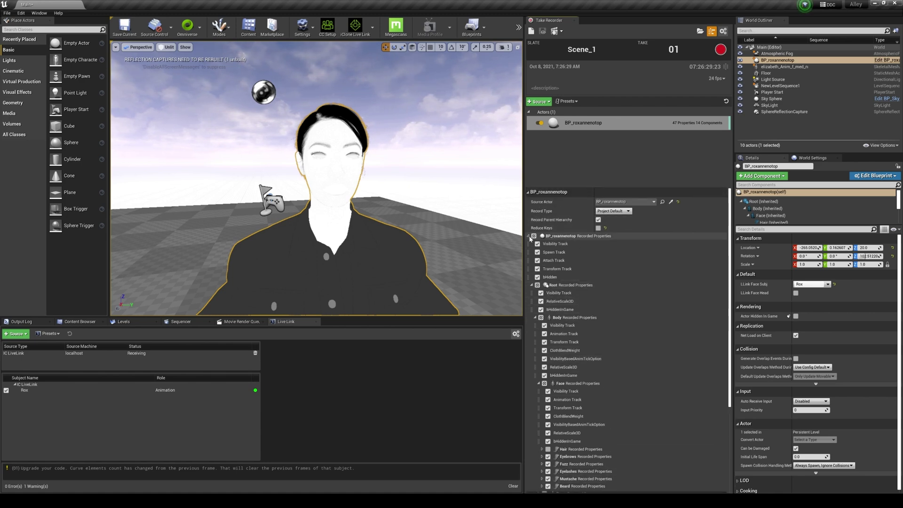
Run the level in Simulate mode and start recording take 02 of Scene_1 with Take Recorder.
click(530, 238)
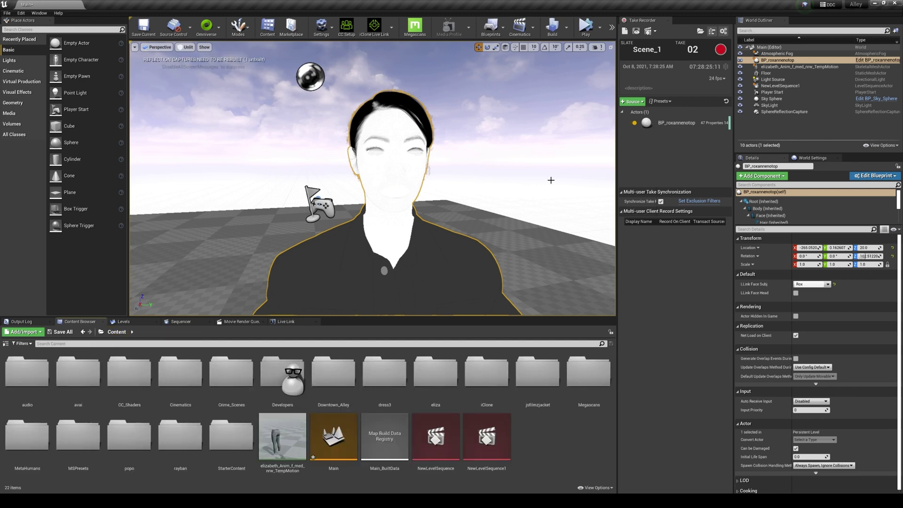
click(599, 28)
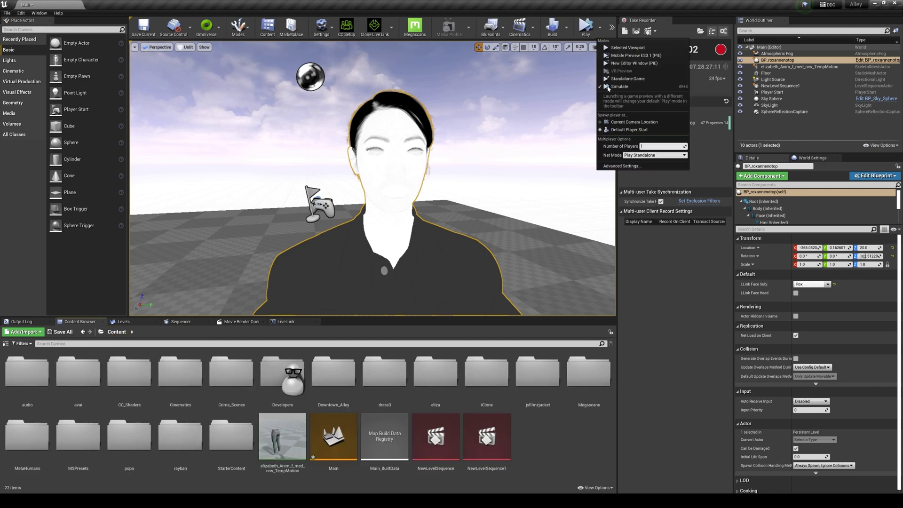
click(612, 88)
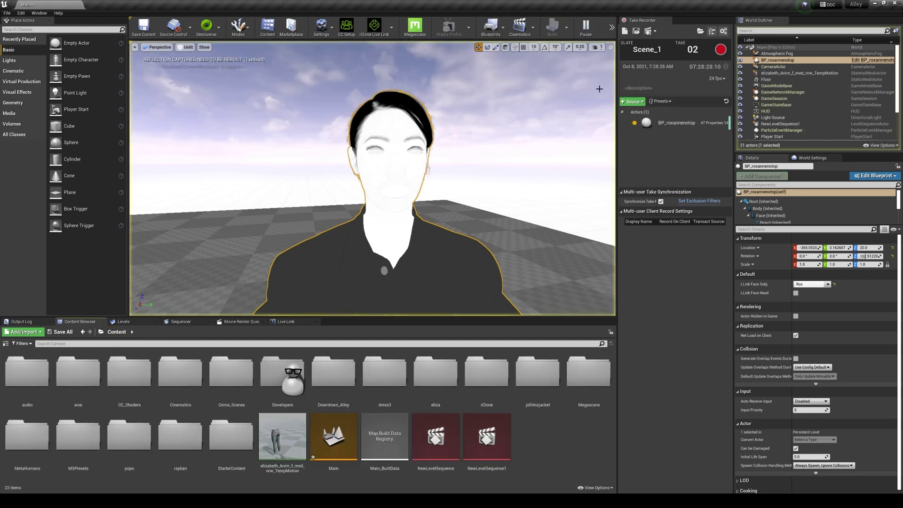
click(721, 53)
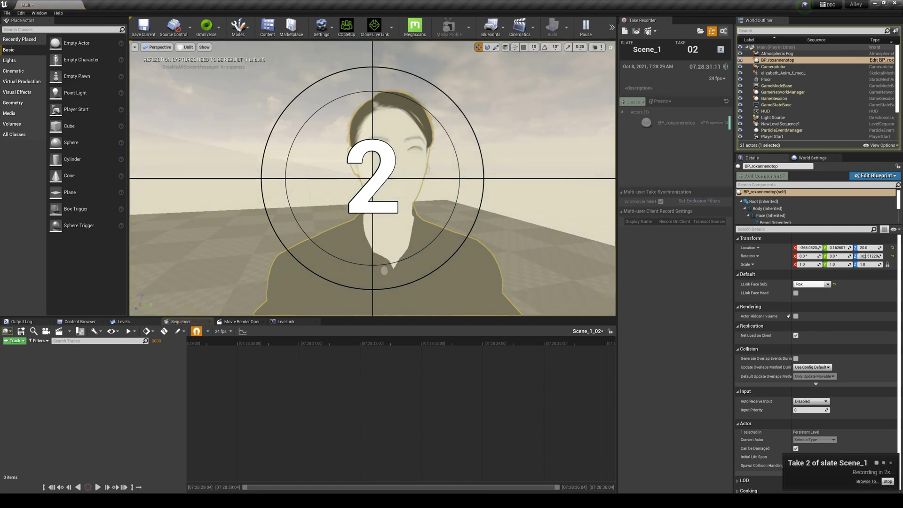
Switch to iClone and play the character's animation through, returning to Unreal to stop the take recording.
key(alt+Tab)
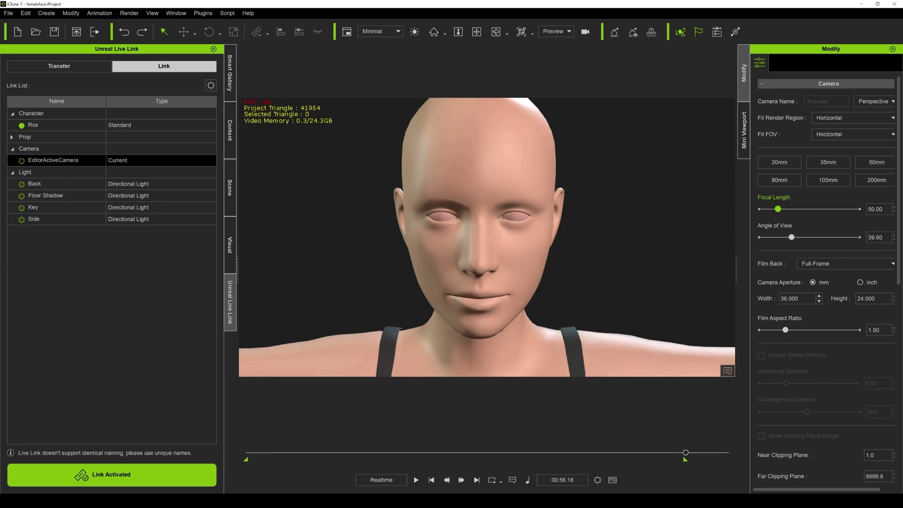
click(415, 480)
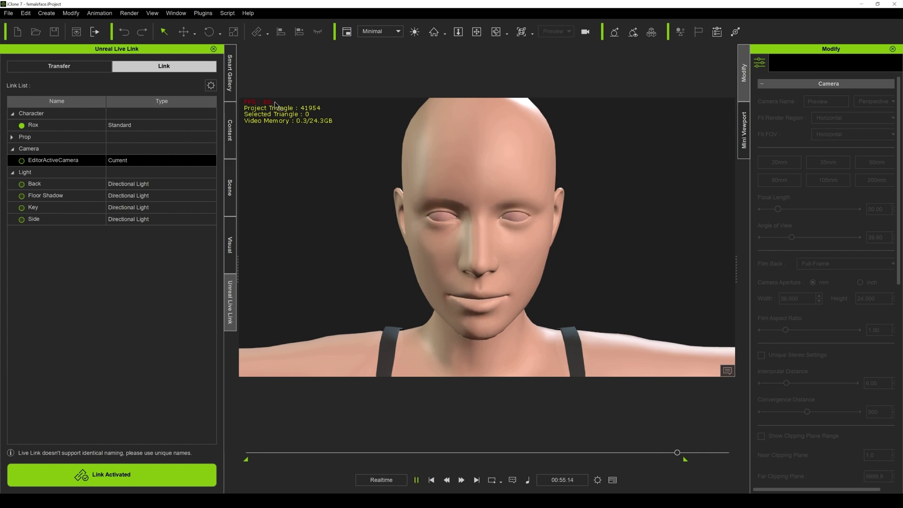
key(space)
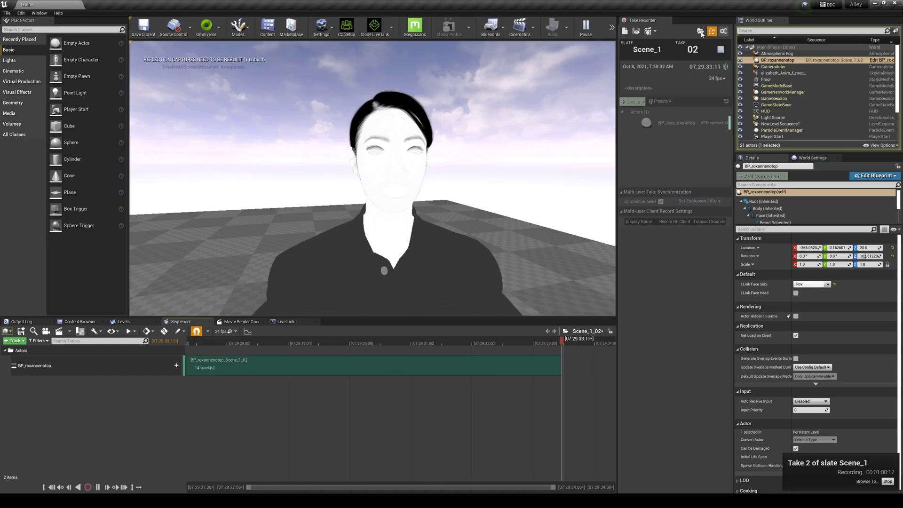
click(721, 49)
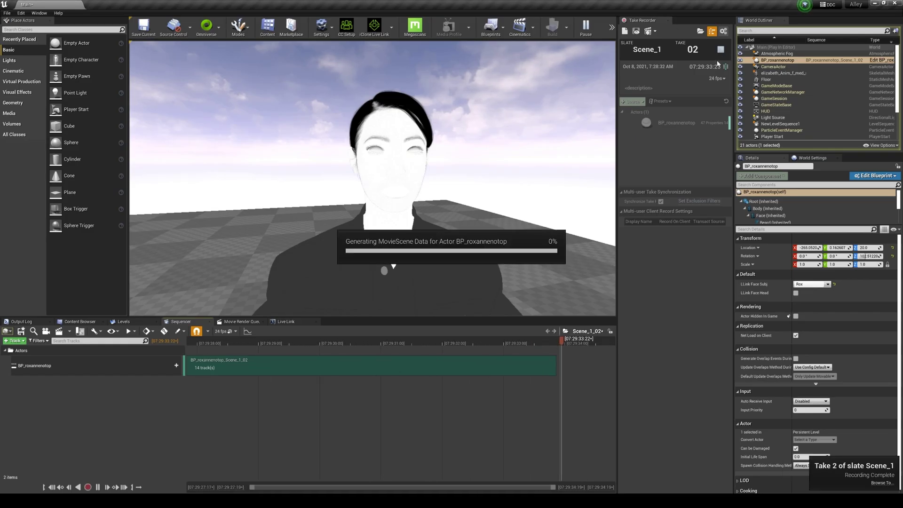
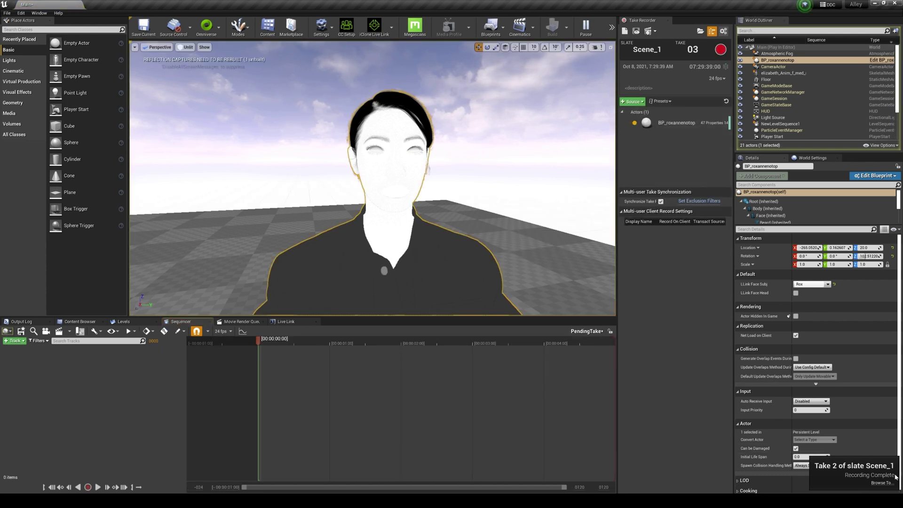
Open the recorded Scene_1_02 sequence, set the viewport to Lit, and play and scrub the take to review it.
double_click(80, 372)
click(187, 47)
click(195, 59)
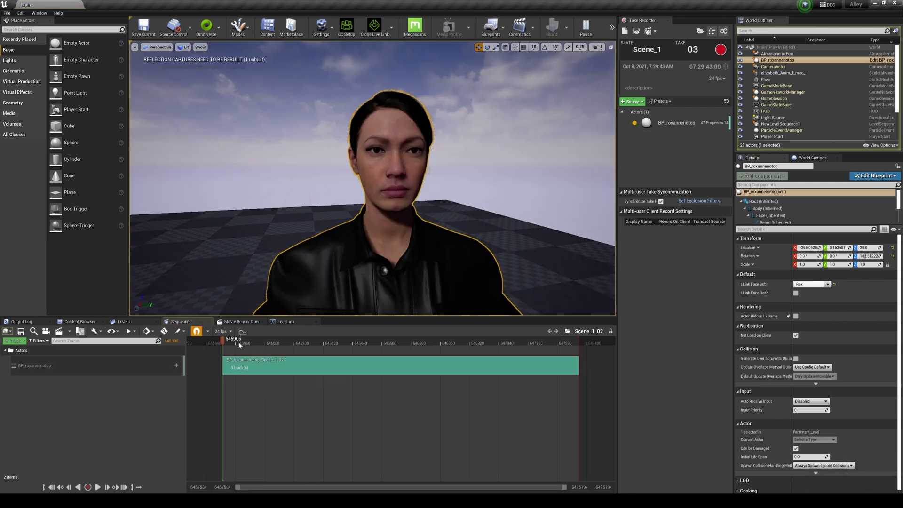
key(space)
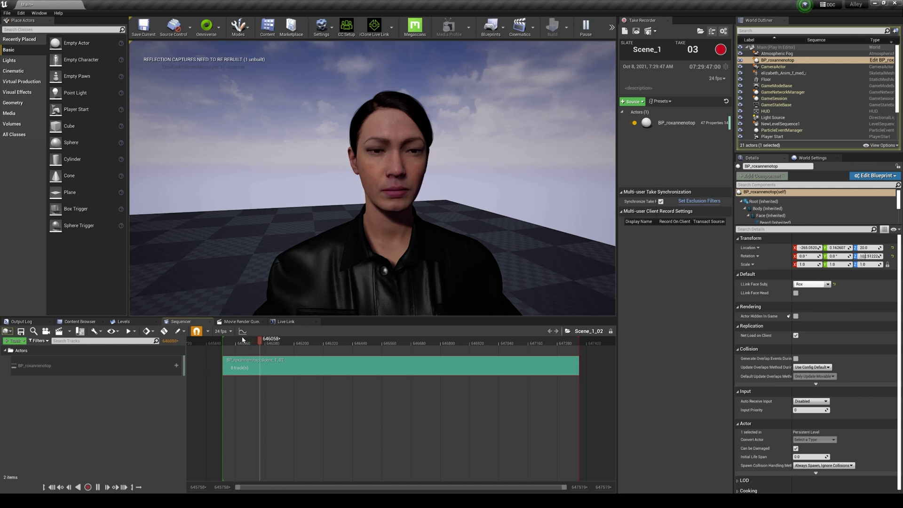
key(space)
drag(261, 339, 255, 341)
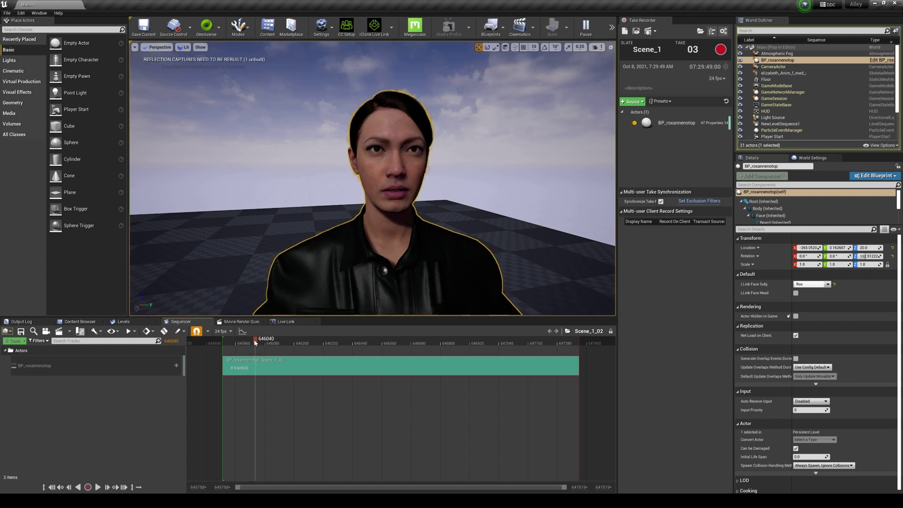
Browse the recorded animation sequences in the take's Scene_1_02_Subscenes Animation folder.
click(78, 323)
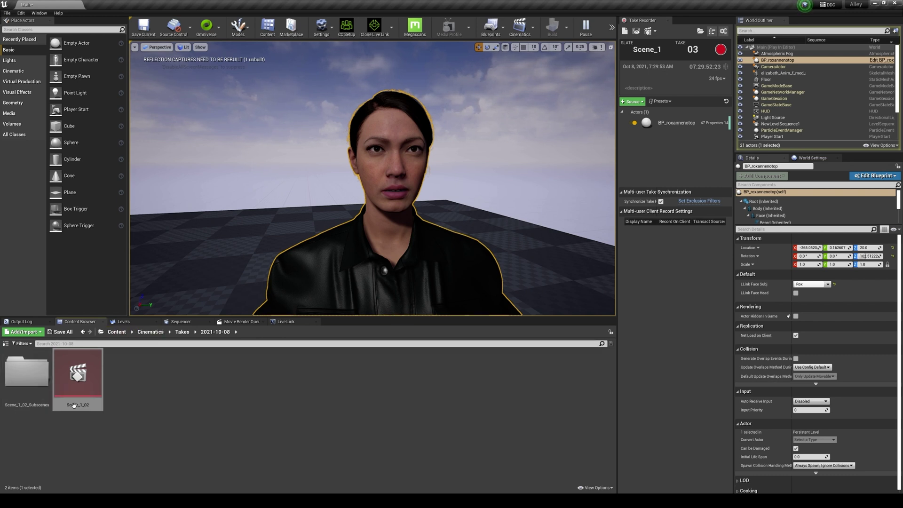
double_click(51, 383)
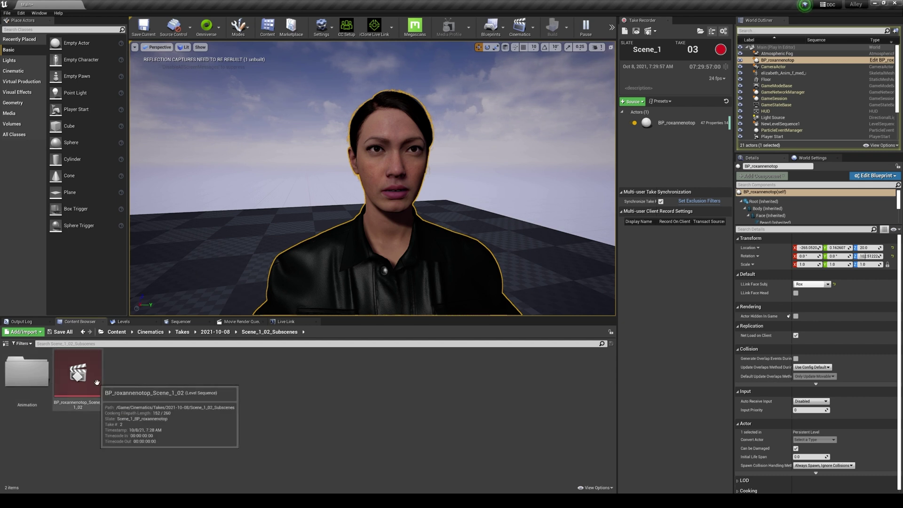
double_click(27, 373)
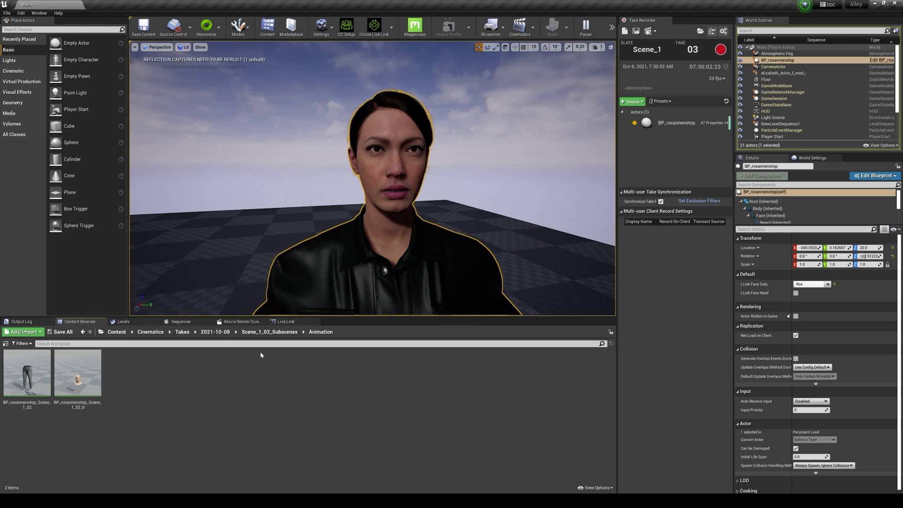
Open the Downtown_Alley level from the Maps folder of the Downtown_Alley content.
click(116, 332)
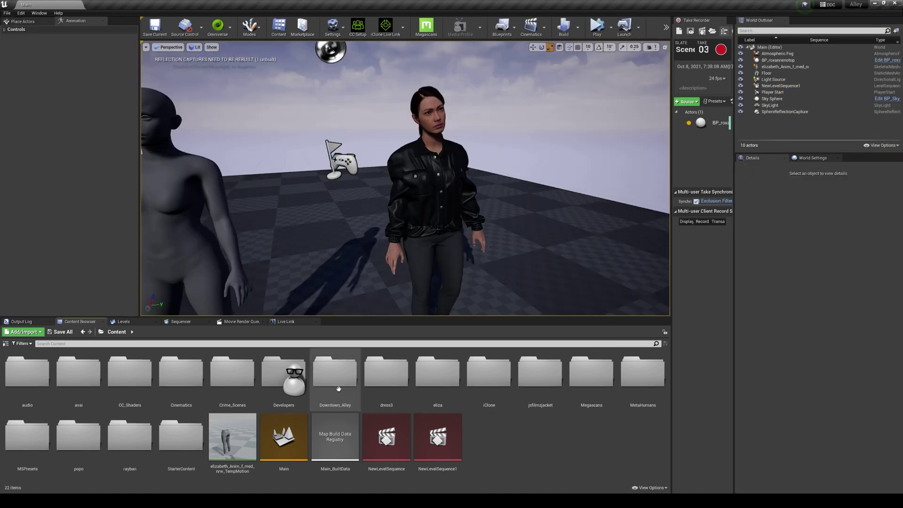
double_click(334, 372)
double_click(229, 372)
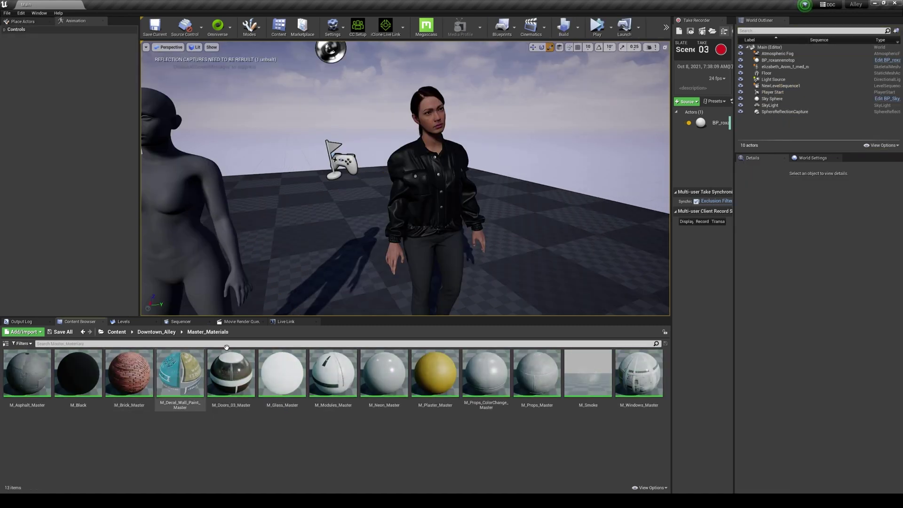
click(156, 332)
double_click(77, 372)
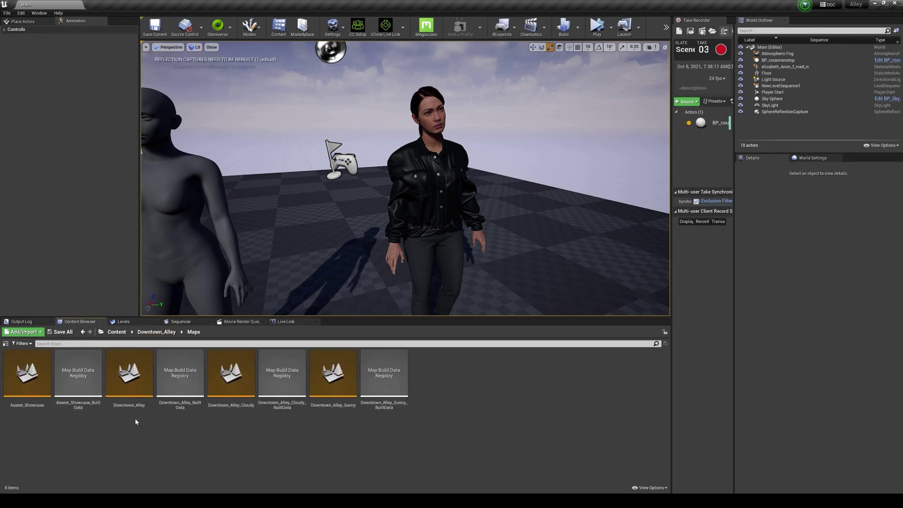
double_click(129, 374)
click(482, 315)
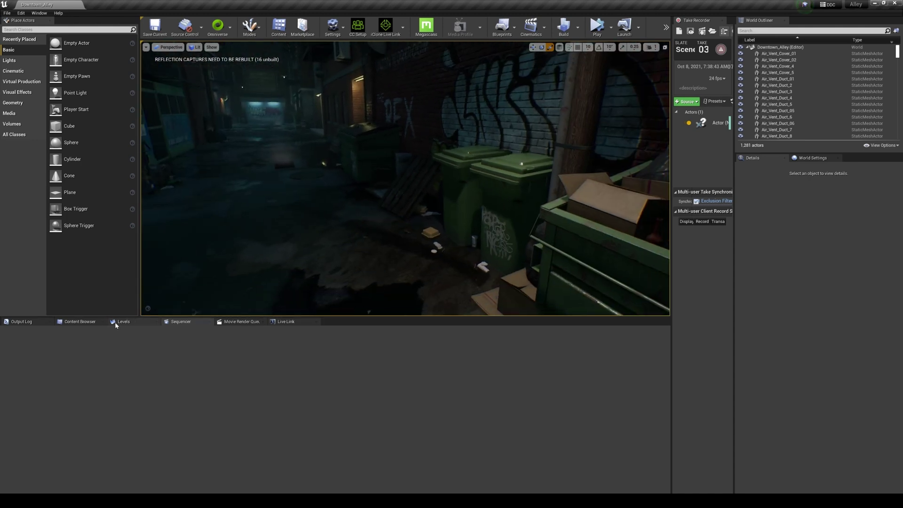
Add a new level sequence named alley, saved in the Content folder.
click(93, 323)
click(530, 25)
click(555, 47)
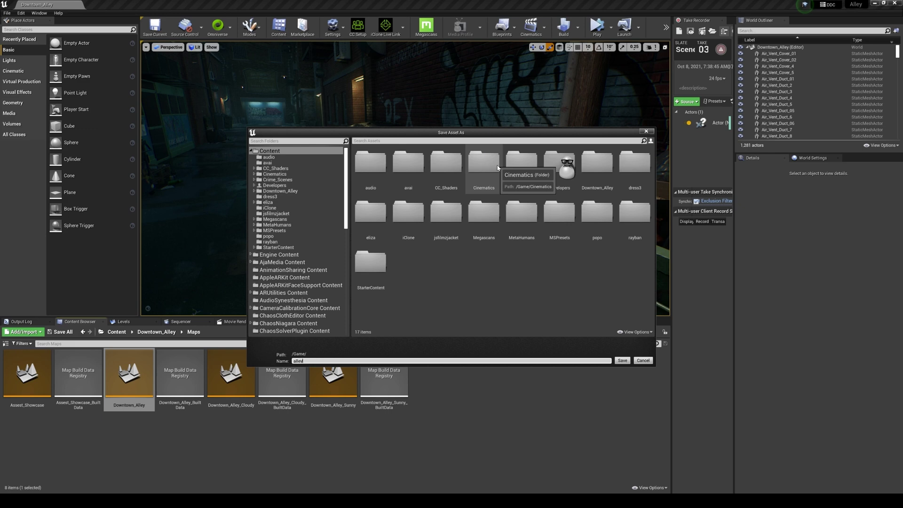
text(alley)
key(Return)
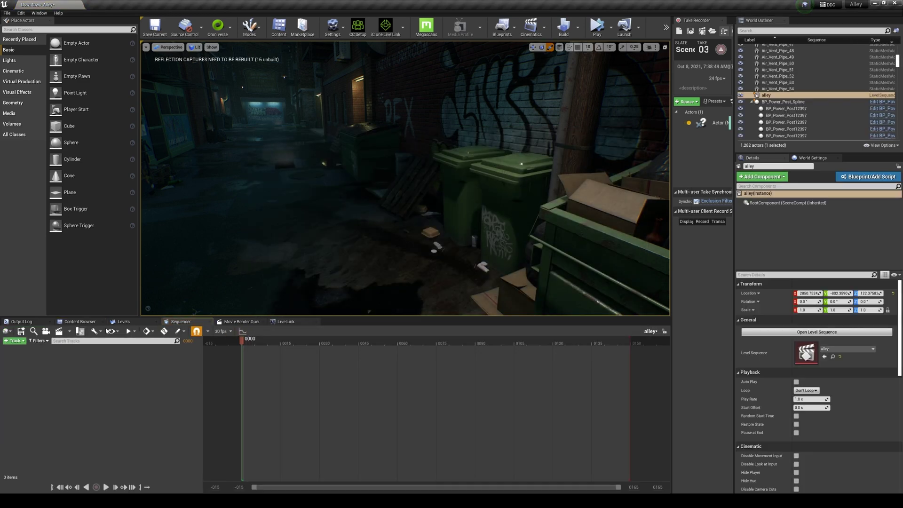
Place BP_roxannenotop from the MetaHumans/roxannenotop folder in the alley beside the green bins, turned to a yaw of about -111°.
click(73, 323)
click(123, 334)
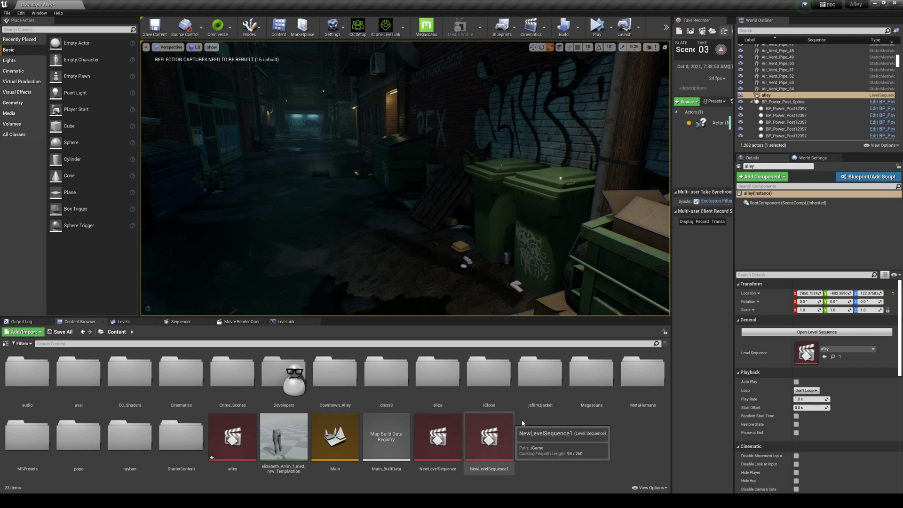
double_click(642, 378)
double_click(130, 393)
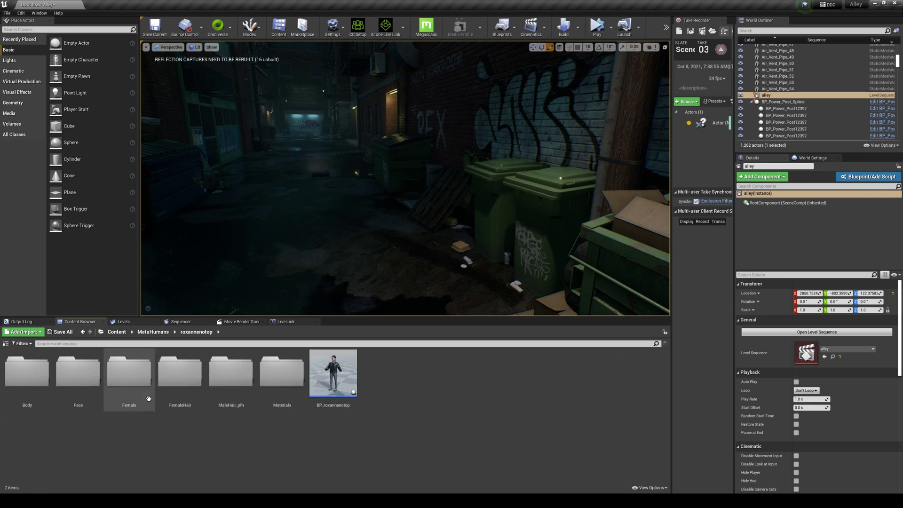
drag(333, 376, 379, 235)
key(e)
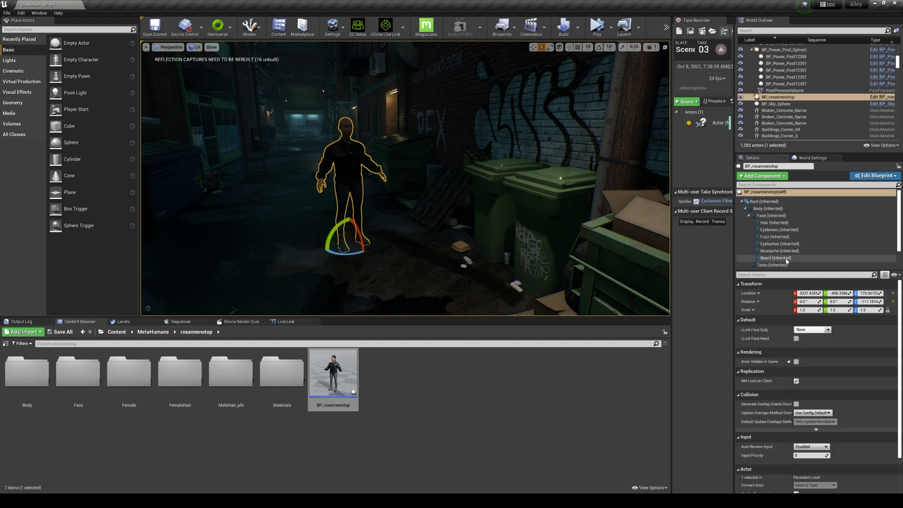
Set Forced LOD to 0 on the LODSync component of BP_roxannenotop.
scroll(786, 260, down, 2)
click(780, 264)
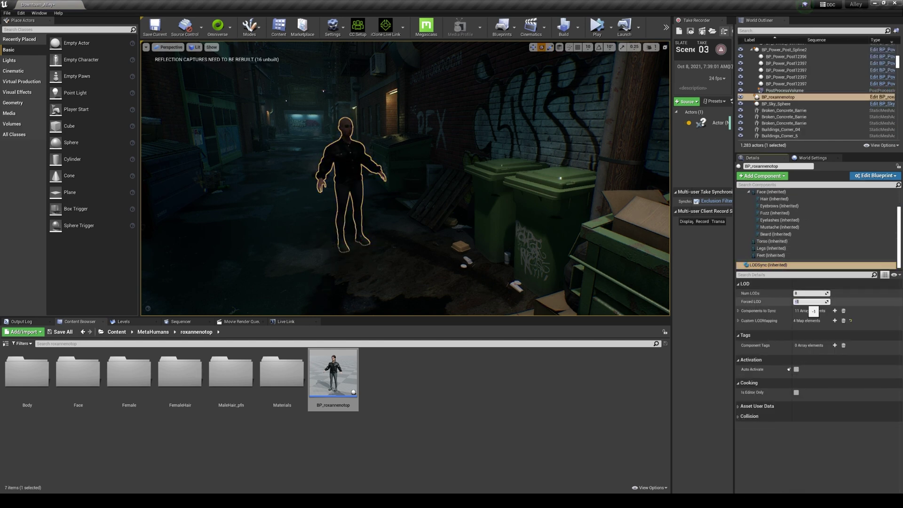
key(f)
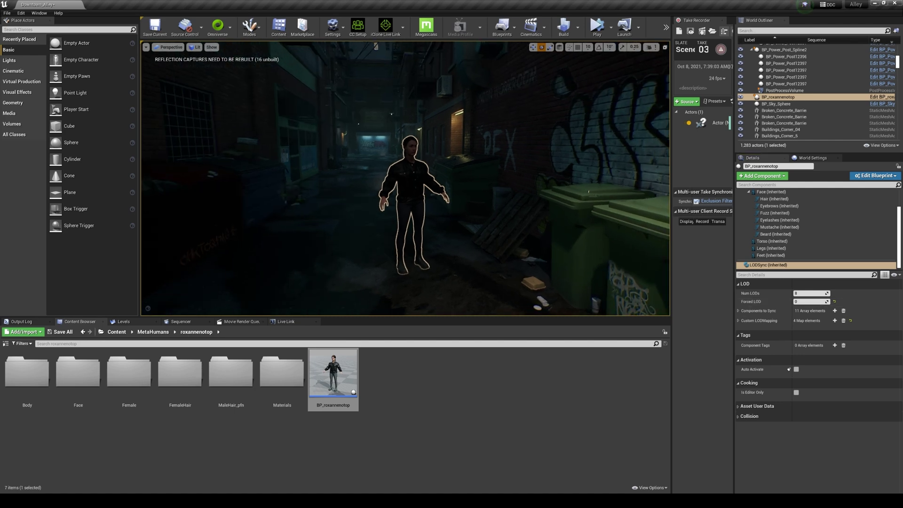
Add the BP_roxannenotop actor as a track in the alley sequence.
click(204, 322)
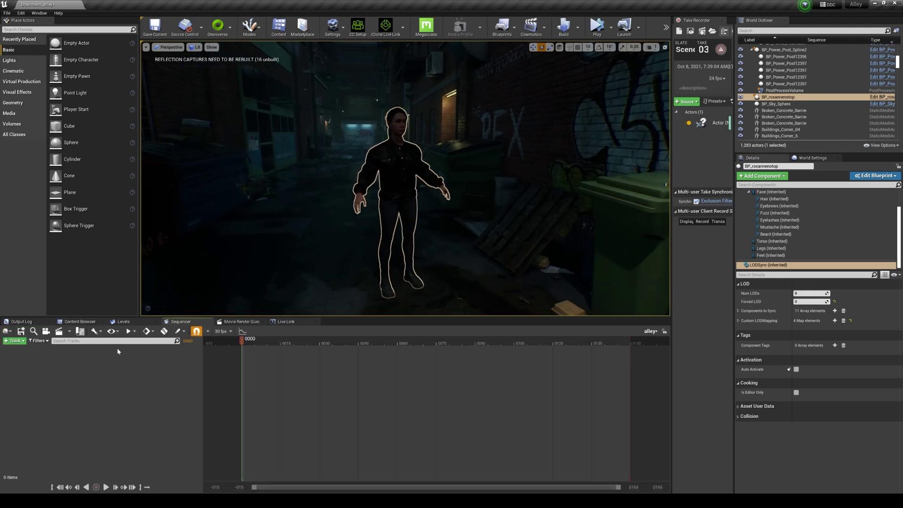
click(16, 340)
mouse_move(28, 347)
click(141, 348)
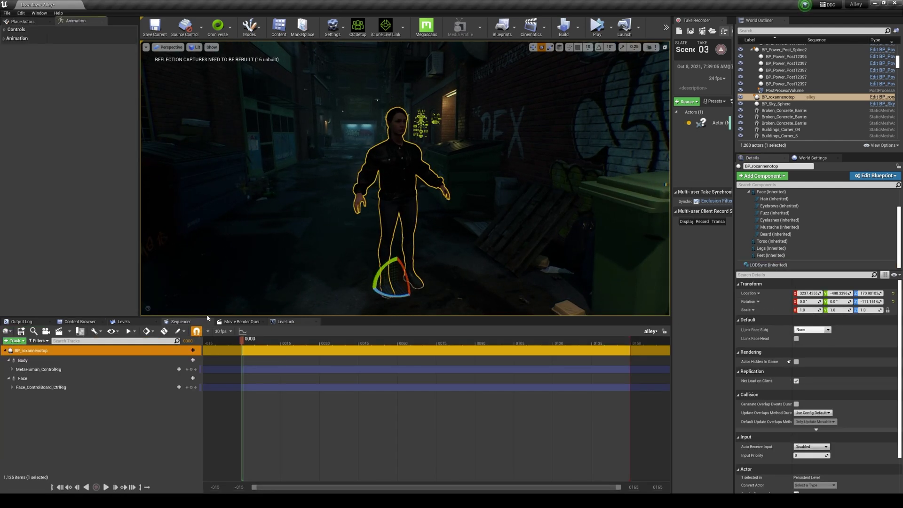
Delete the MetaHuman_ControlRig track under Body and the Face_ControlBoard_CtrlRig track under Face.
click(64, 371)
key(Delete)
click(41, 379)
key(Delete)
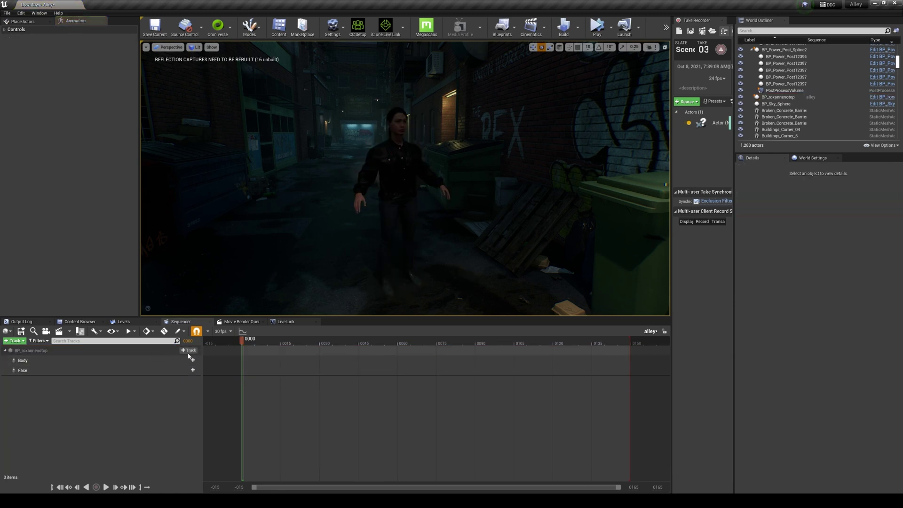
Add the elizabeth_Anim_f_med_nrw_TempMotion animation to the Body track of BP_roxannenotop.
click(188, 359)
mouse_move(226, 14)
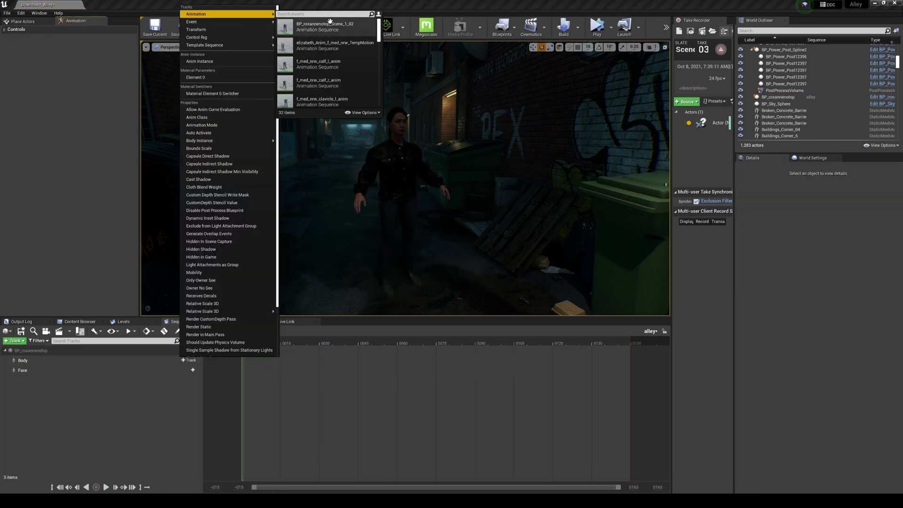
click(329, 45)
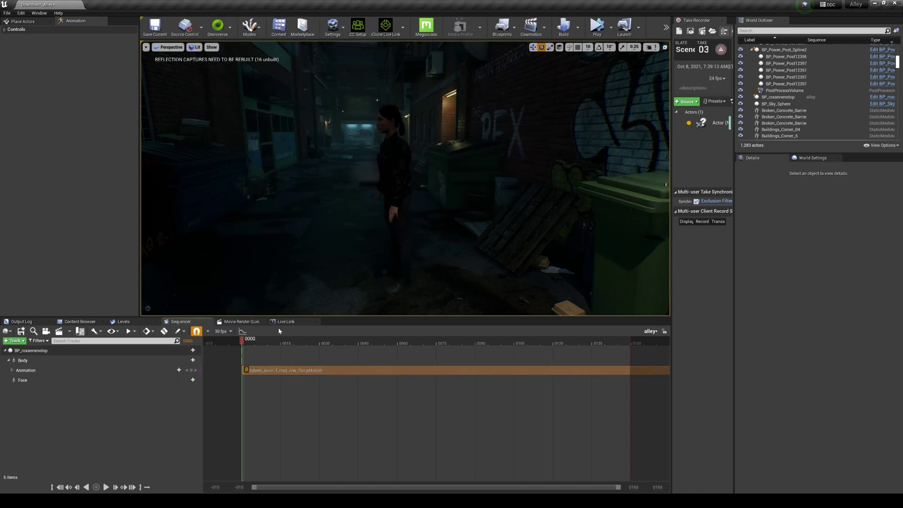
Add an audio track to the alley sequence and place the together sound on it.
click(14, 341)
click(33, 374)
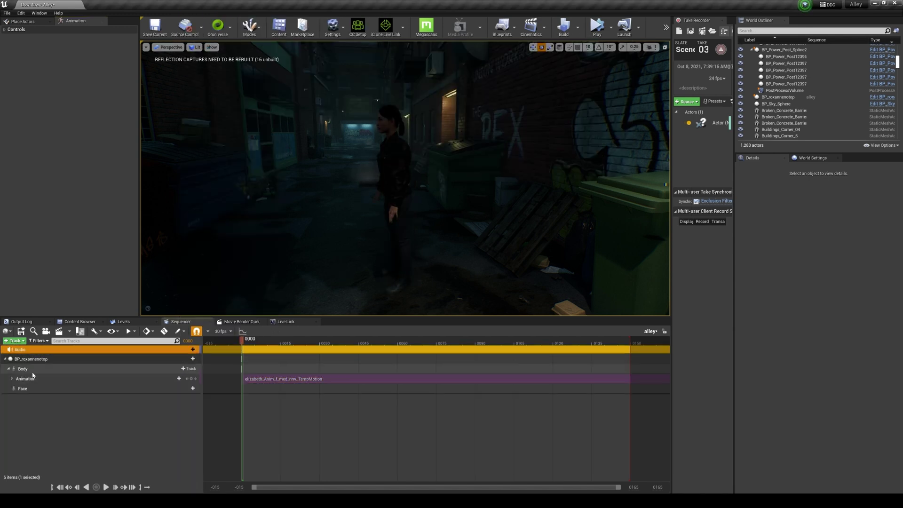
click(189, 349)
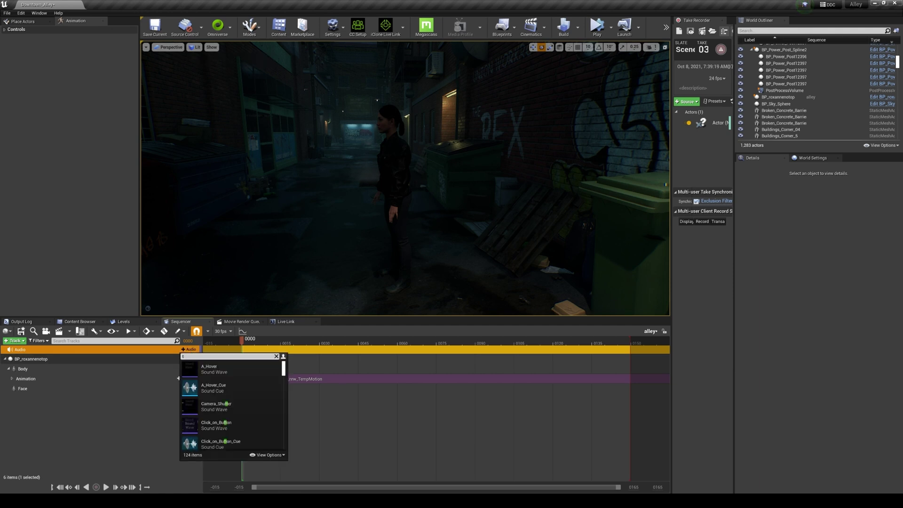
text(together)
click(221, 368)
Rotate BP_roxannenotop about its vertical axis to face the view, with the sequence scrubbed a few frames in.
drag(248, 344, 273, 347)
click(31, 371)
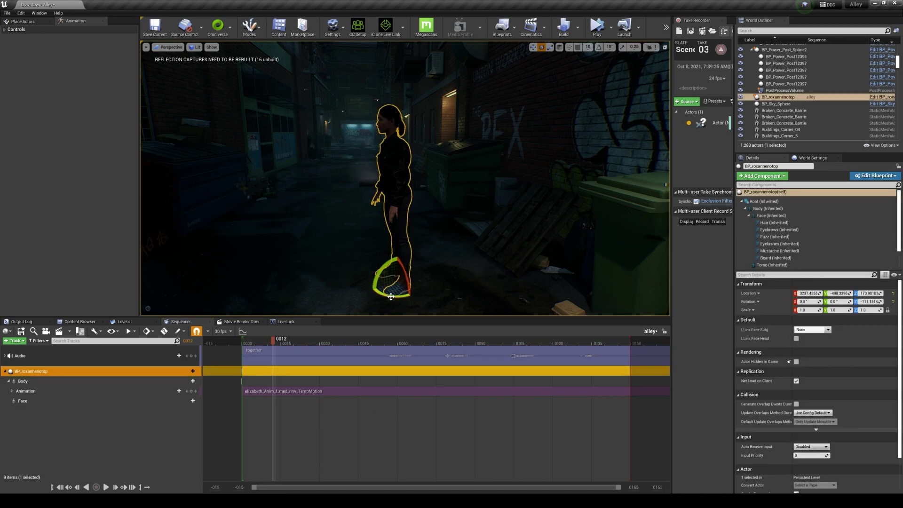
drag(390, 296, 412, 297)
click(270, 340)
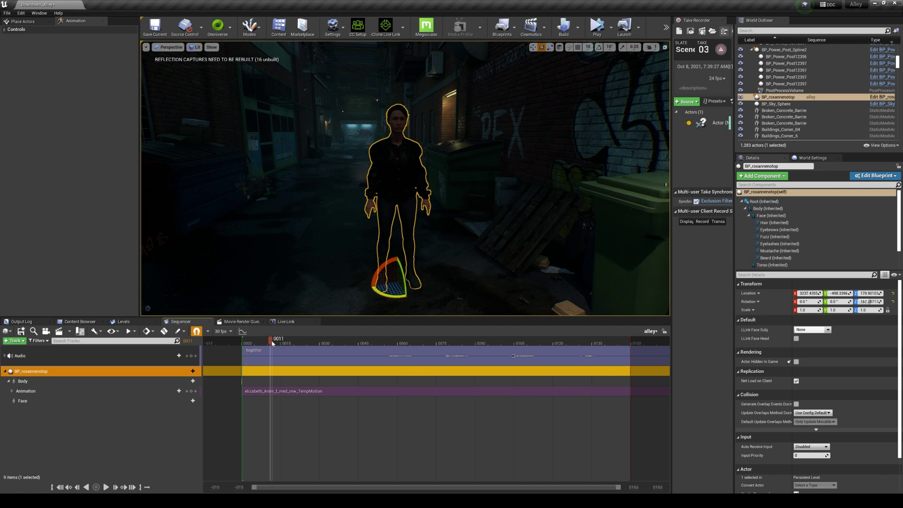
Extend the alley sequence's playback range to cover the full length of the together audio and the body animation.
key(space)
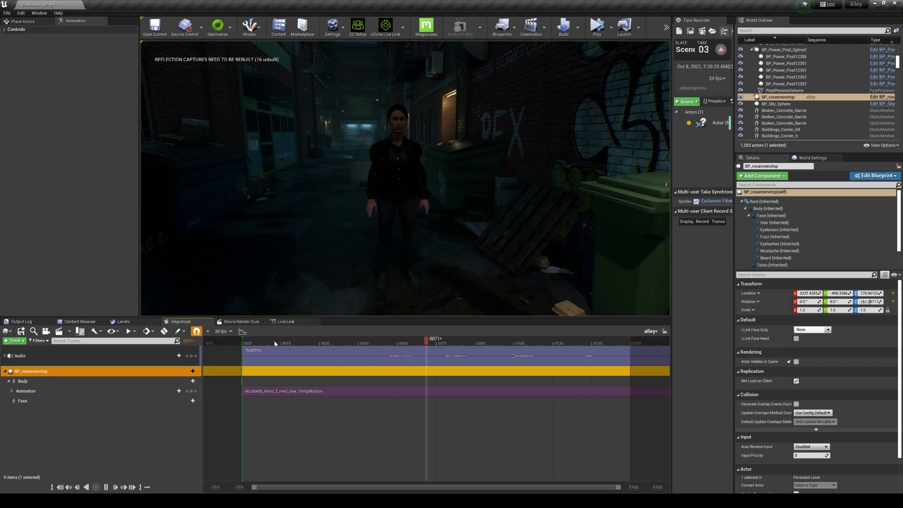
scroll(275, 343, down, 4)
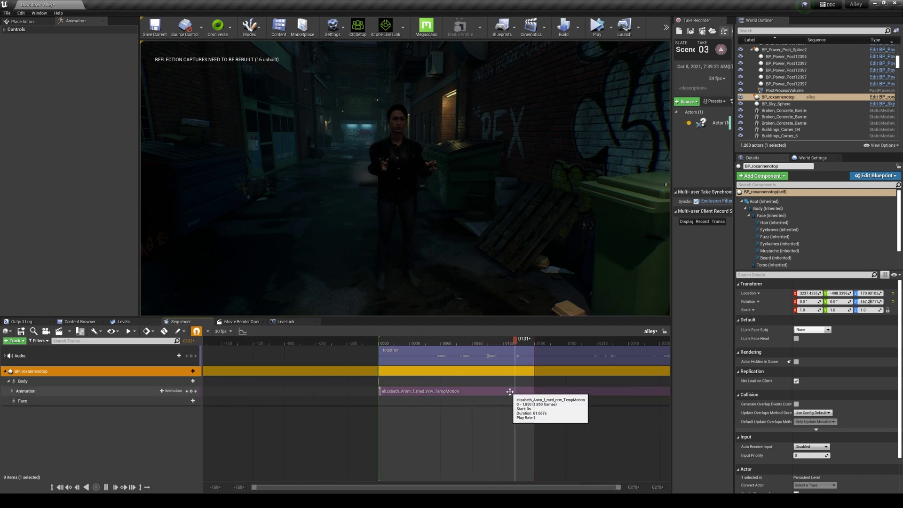
scroll(510, 392, down, 3)
key(space)
scroll(622, 351, down, 10)
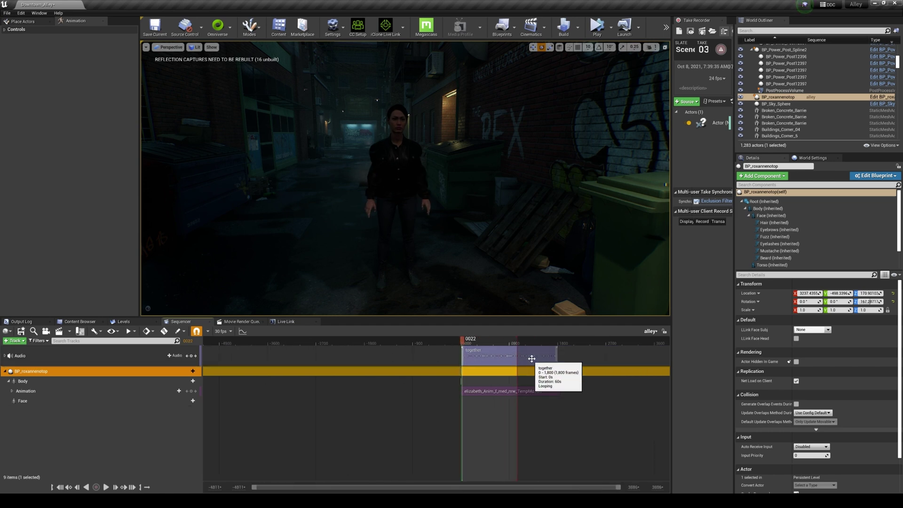
scroll(509, 343, down, 2)
drag(501, 340, 534, 344)
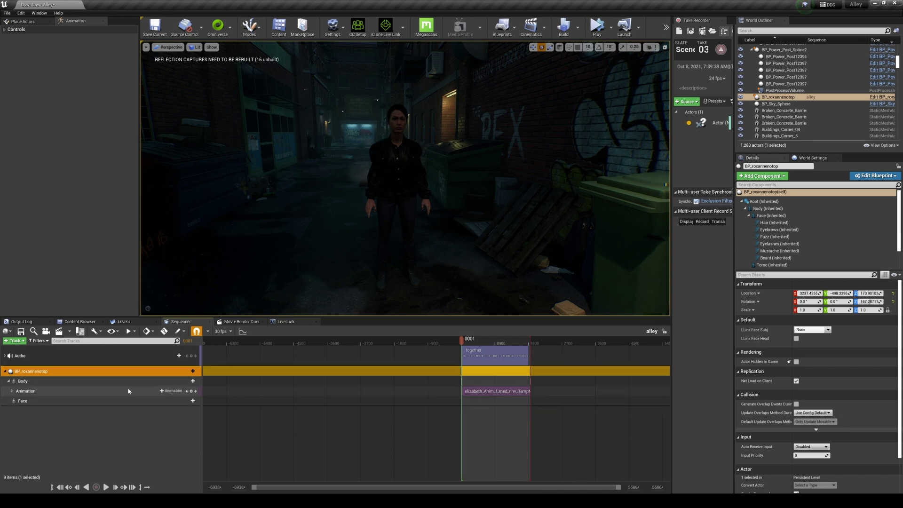
Add the recorded BP_roxannenotop_Scene_1_02_0 animation to the Face track of BP_roxannenotop.
click(184, 400)
click(185, 401)
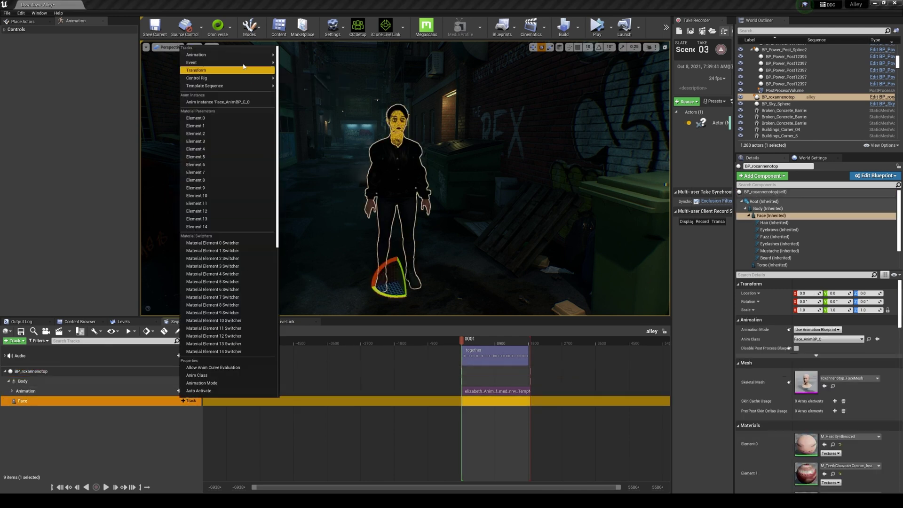
mouse_move(225, 55)
click(316, 67)
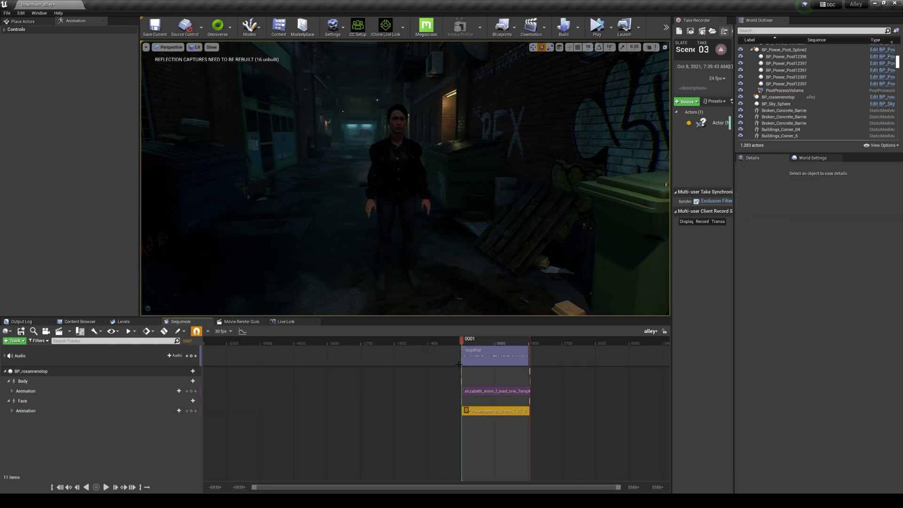
Try starting the face animation clip about 18 frames before the sequence start and play it to check the lip sync.
ctrl+scroll(466, 486, up, 4)
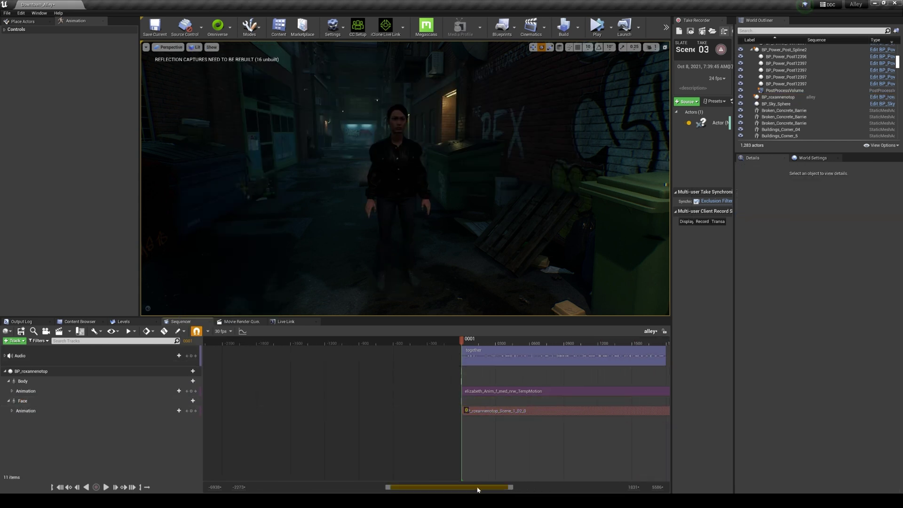
ctrl+scroll(477, 489, up, 5)
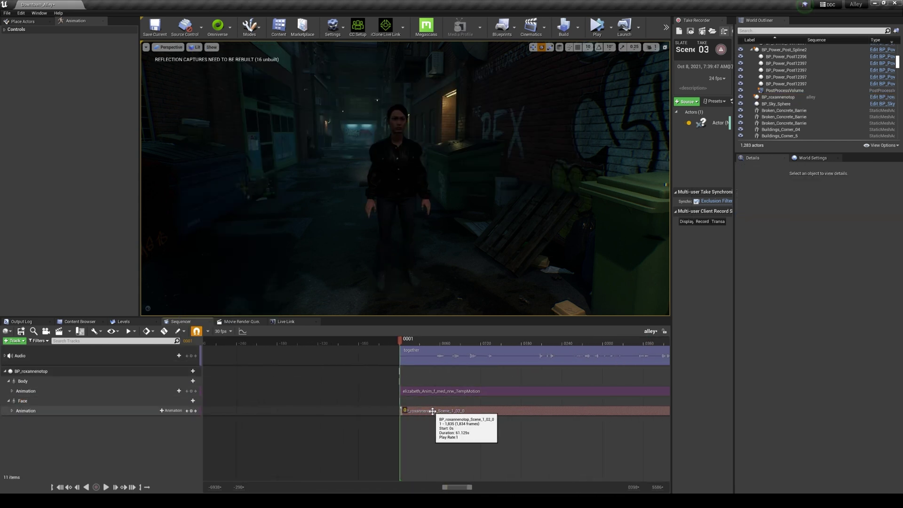
key(space)
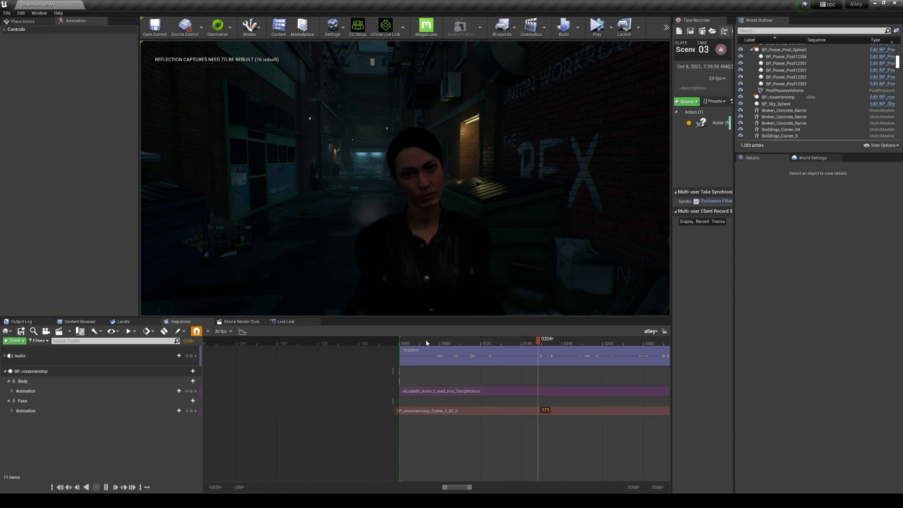
click(410, 339)
drag(438, 411, 432, 411)
key(space)
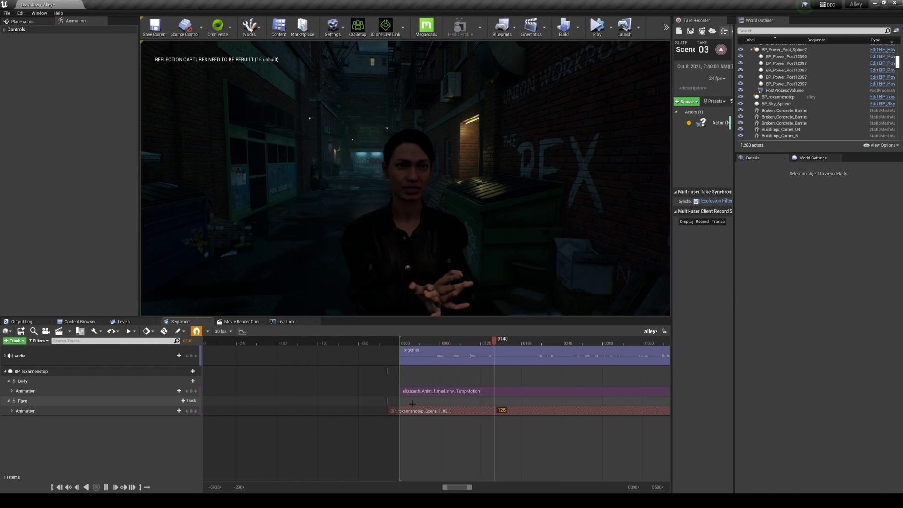
key(space)
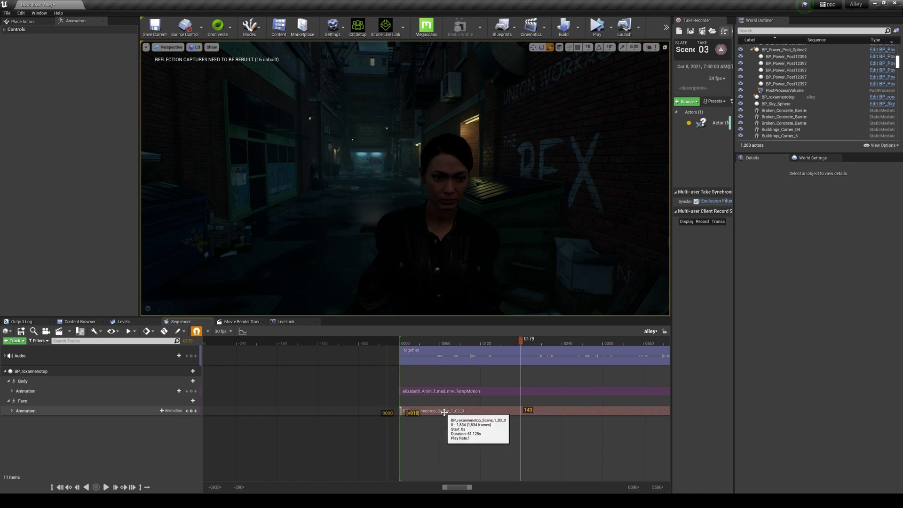
Try a smaller lead of about 6 frames for the face animation clip and replay the sequence from the start.
scroll(430, 416, up, 5)
drag(460, 488, 459, 488)
drag(357, 410, 348, 411)
click(273, 337)
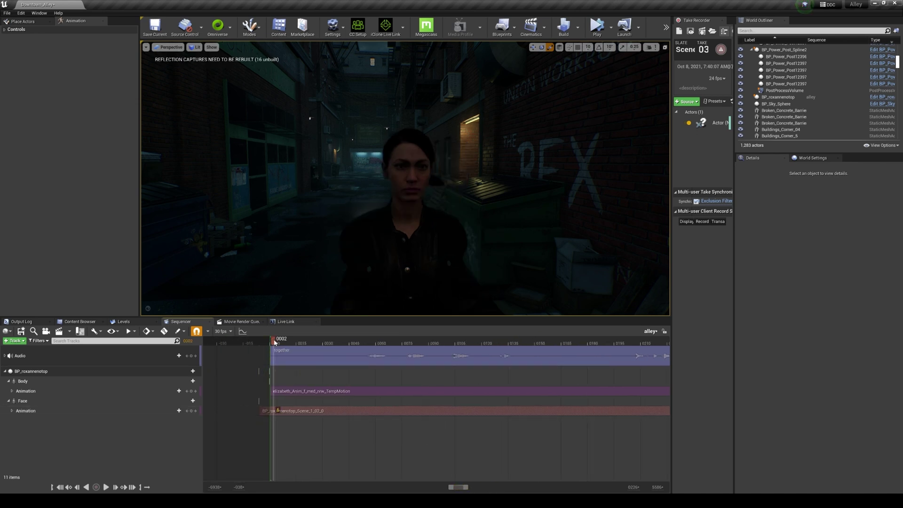
key(space)
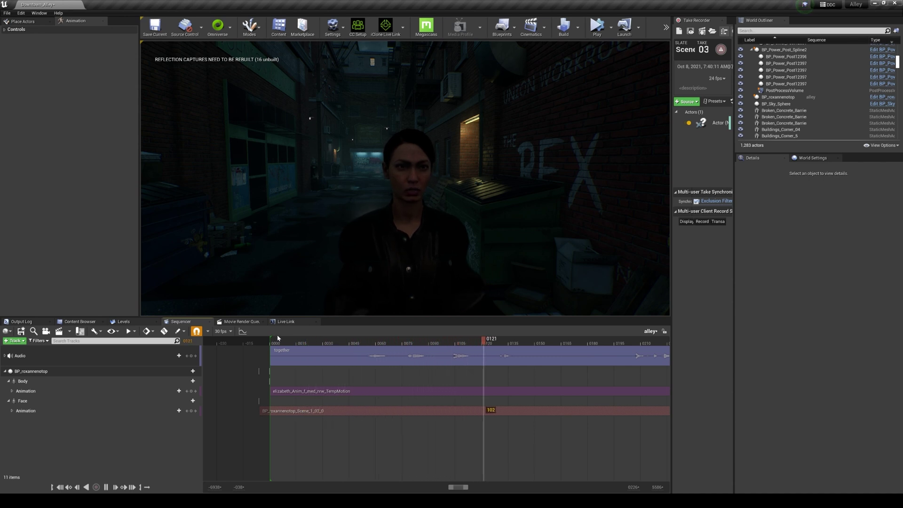
key(space)
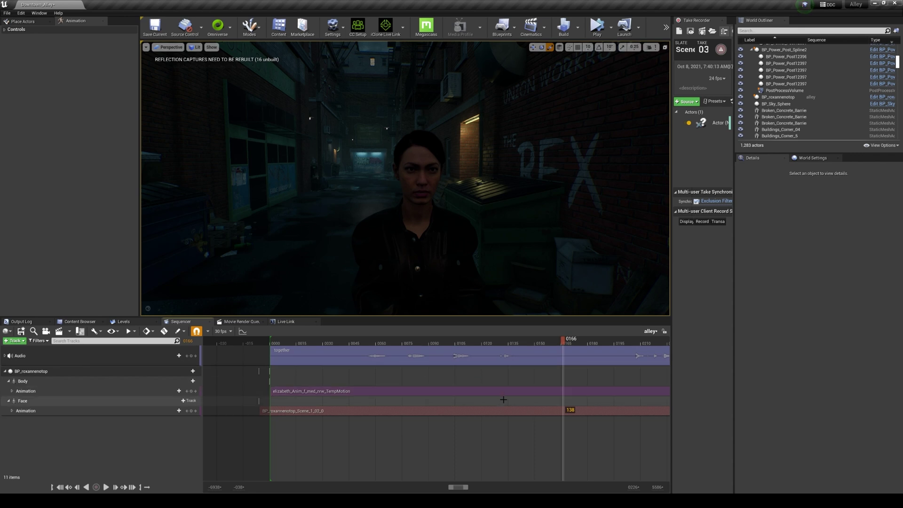
Move the face animation clip earlier so it starts at frame -44, and replay the opening against the audio.
key(space)
ctrl+scroll(503, 399, down, 2)
key(space)
drag(502, 410, 470, 409)
click(434, 345)
key(space)
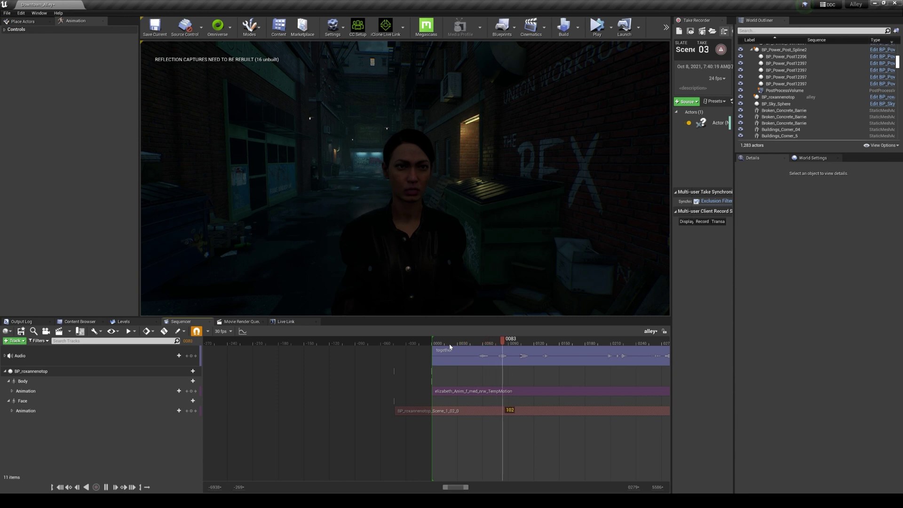
key(space)
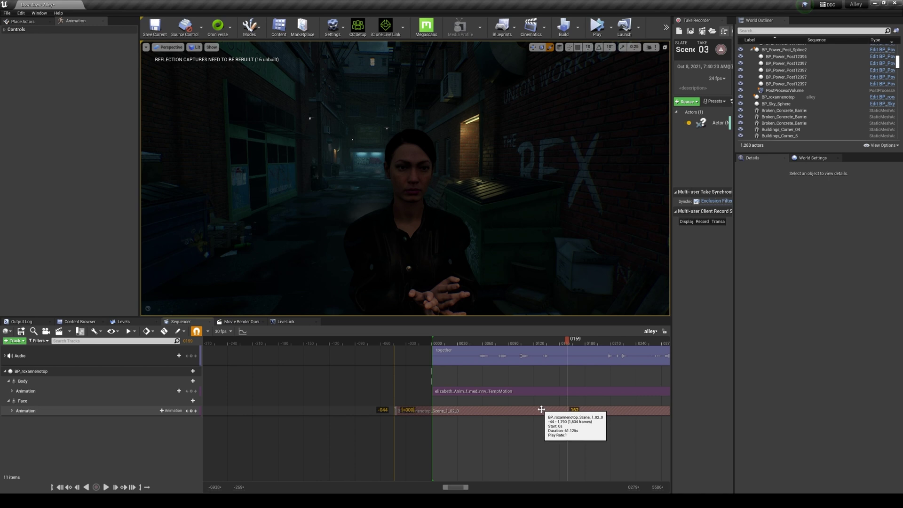
Nudge the face animation clip by a few frames to match the together audio during playback, leaving no actor selected.
key(space)
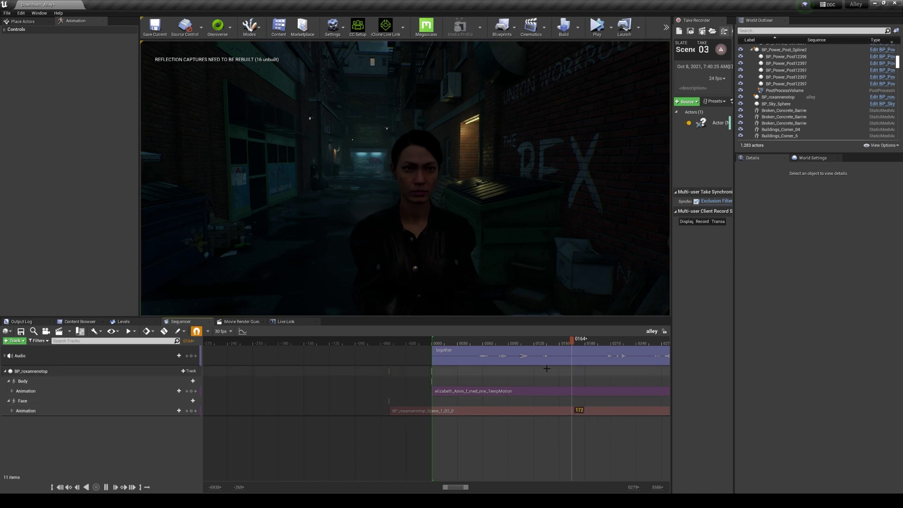
ctrl+scroll(558, 380, down, 3)
ctrl+scroll(503, 374, down, 2)
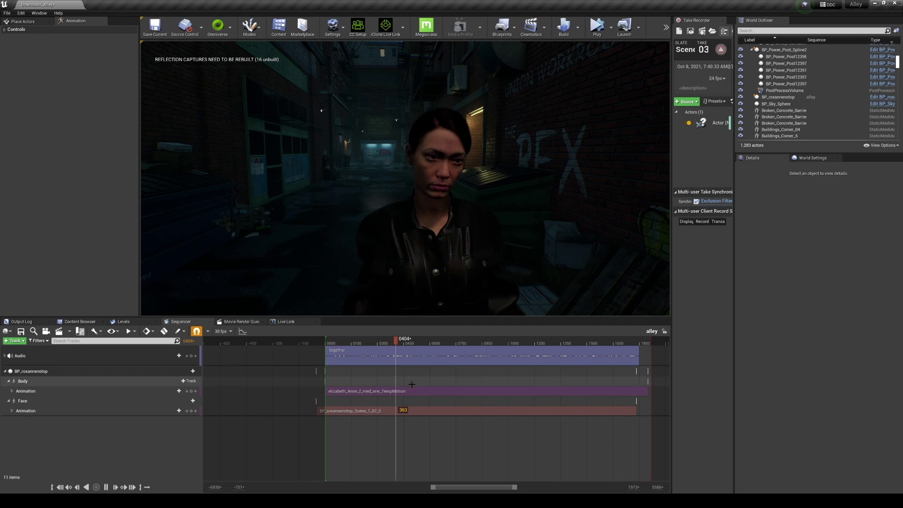
click(384, 412)
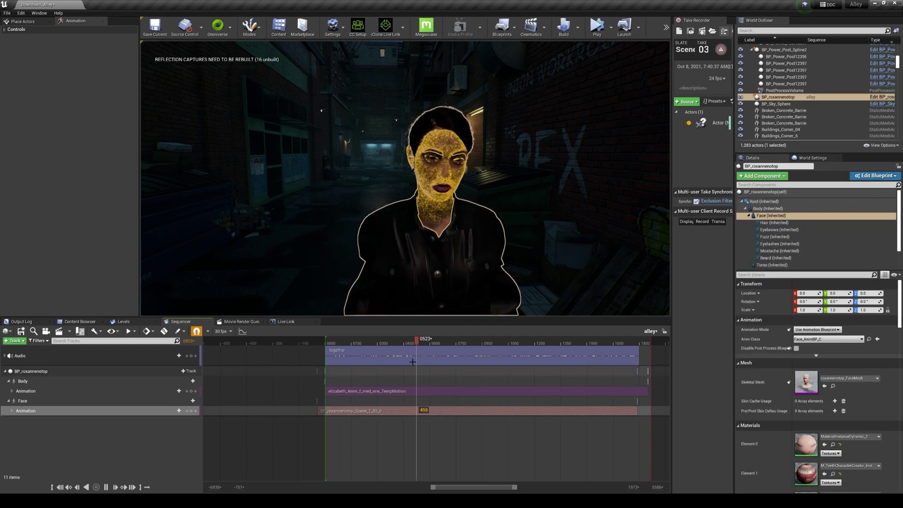
click(263, 156)
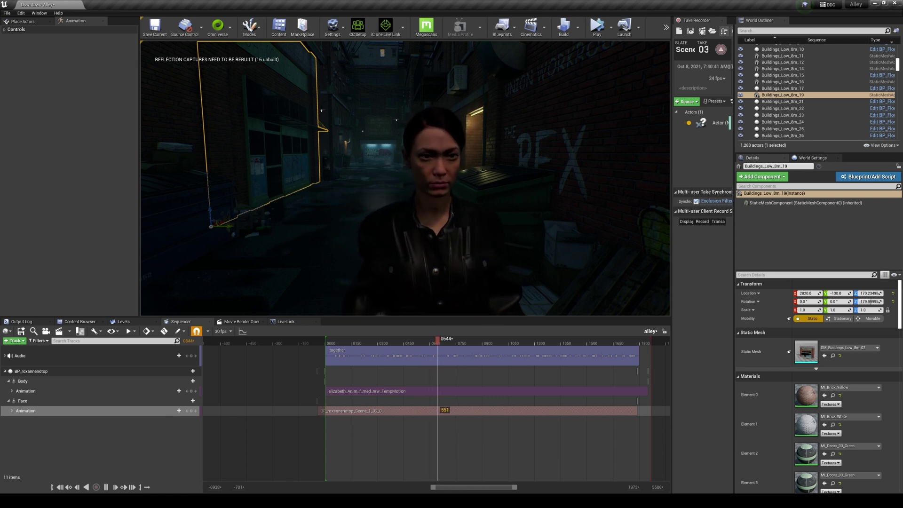
key(Escape)
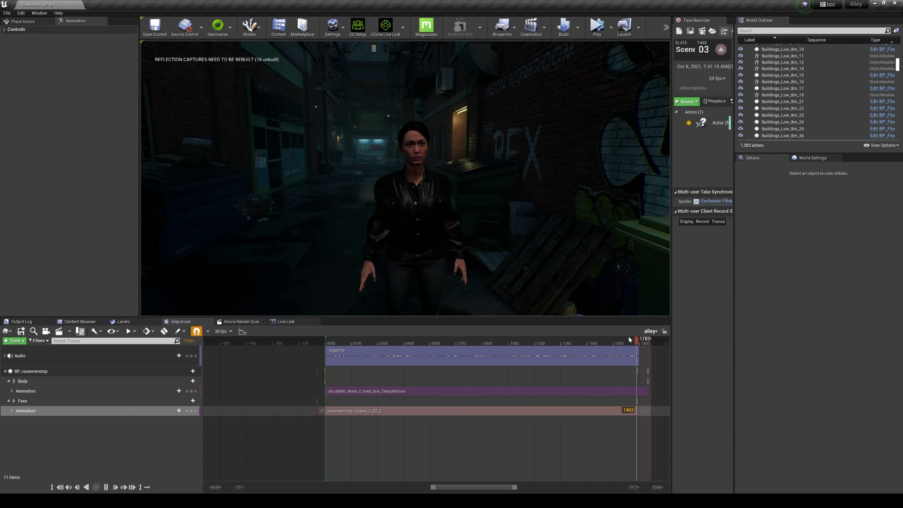
Stop playback, save the alley sequence, and scrub it back to about frame 341.
click(591, 341)
key(ctrl+s)
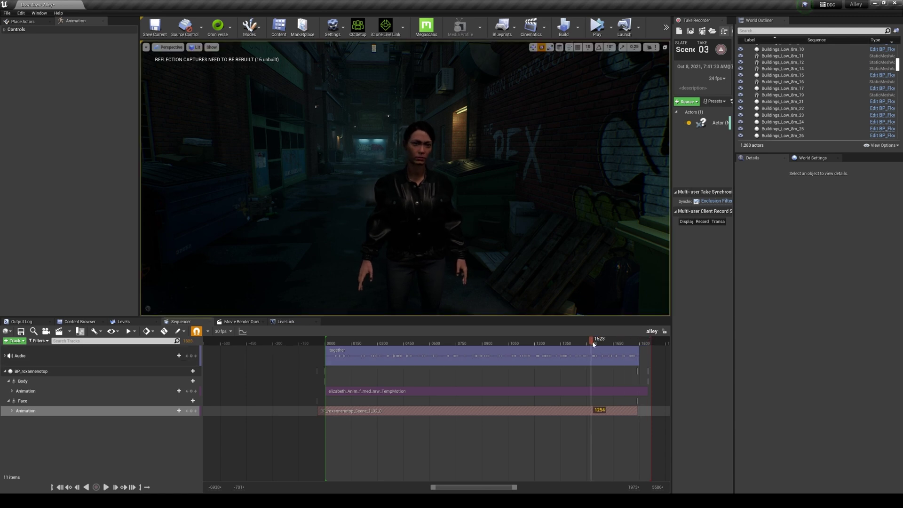
drag(593, 342, 395, 342)
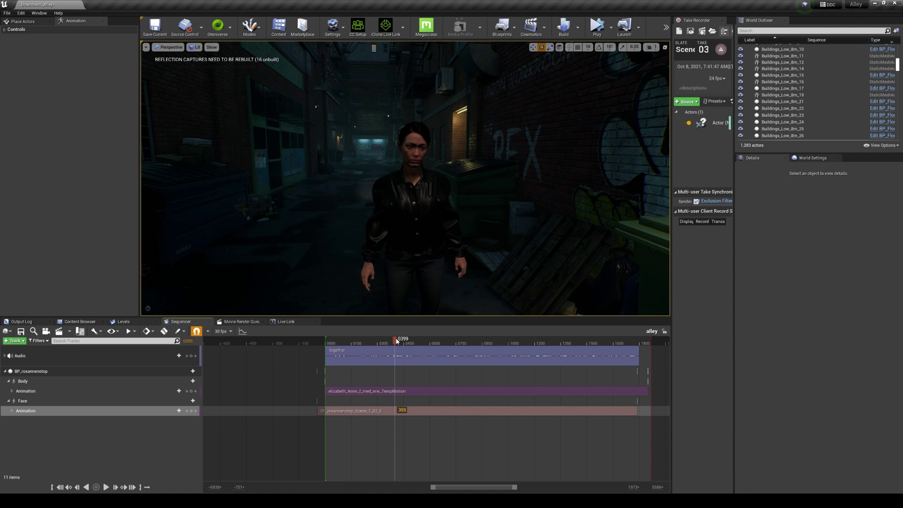
drag(395, 342, 386, 342)
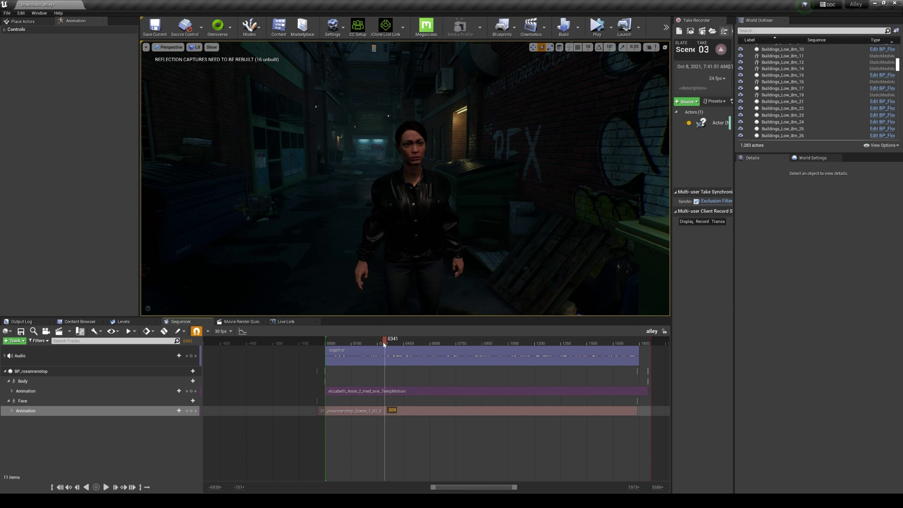